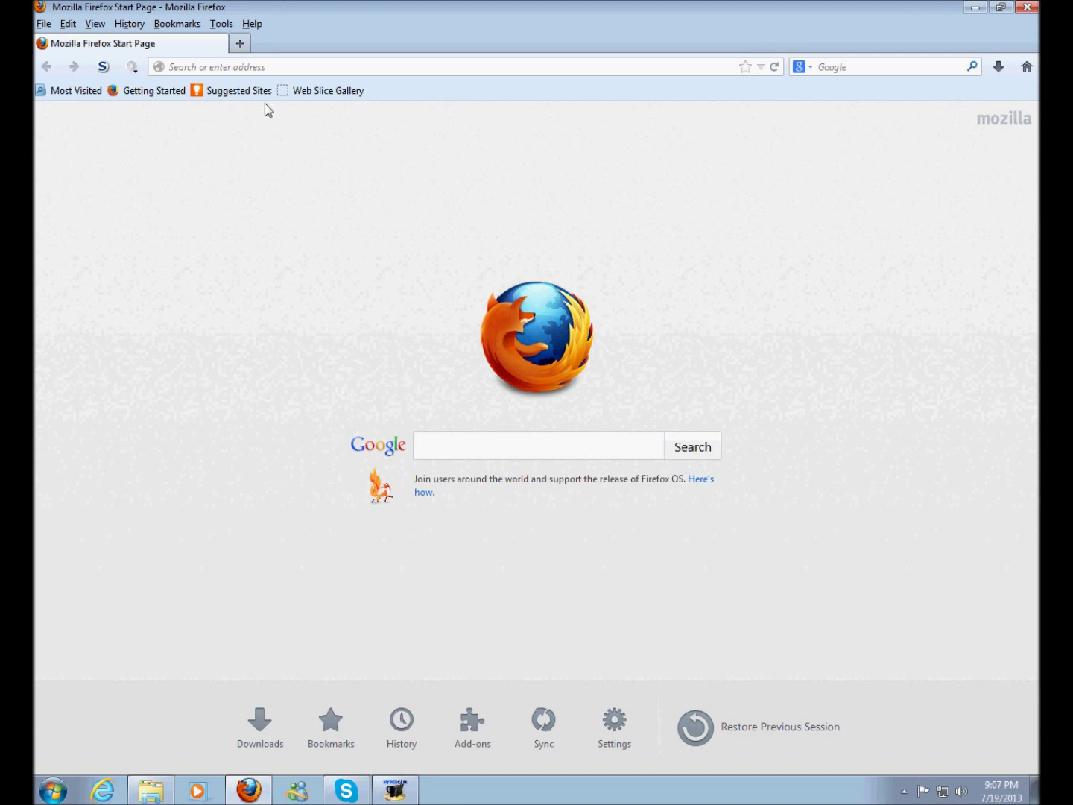
Load classicms.org in Firefox.
{"action": "type", "text": "classicms.org/"}
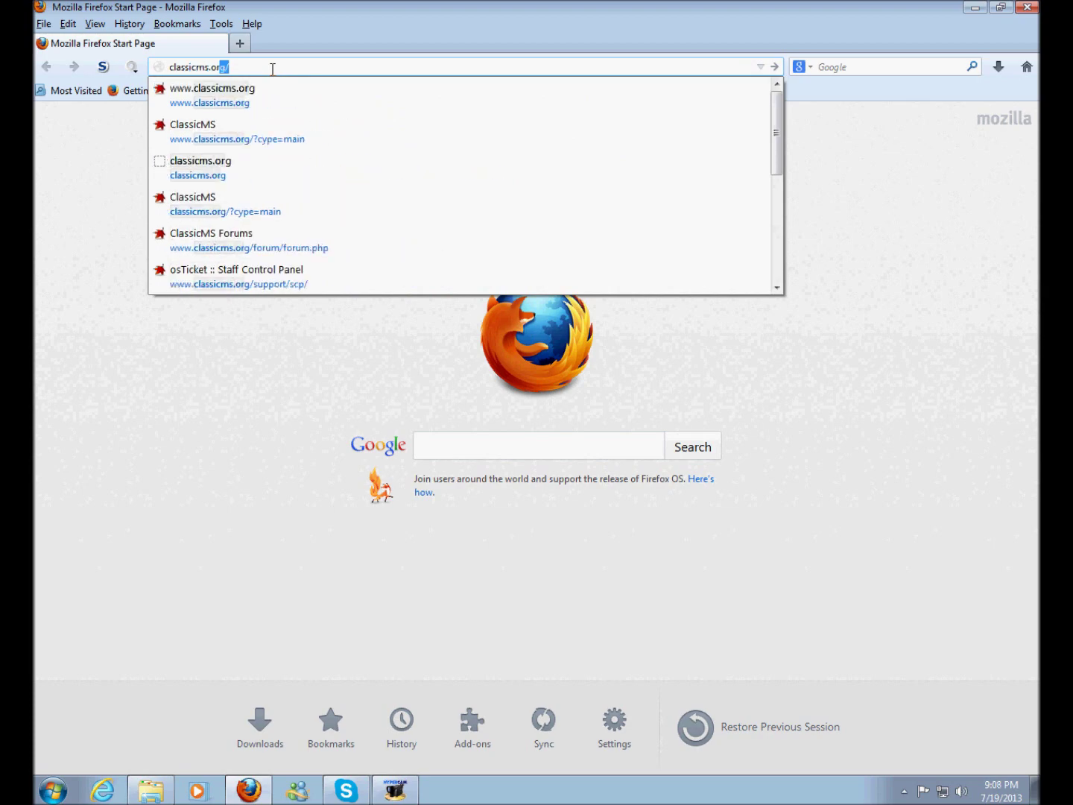
{"action": "key", "text": "Return"}
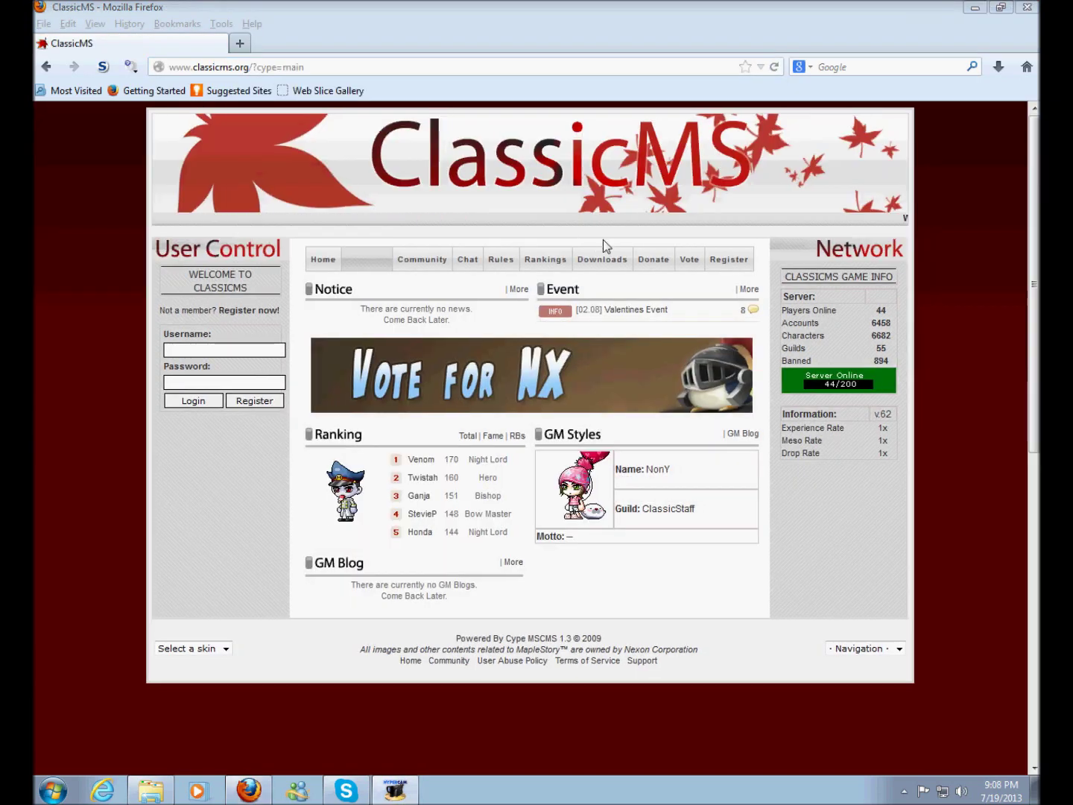
Choose the Global Server Windows download for MapleStory 62 from the site's Downloads page.
{"action": "left_click", "coordinate": [605, 260]}
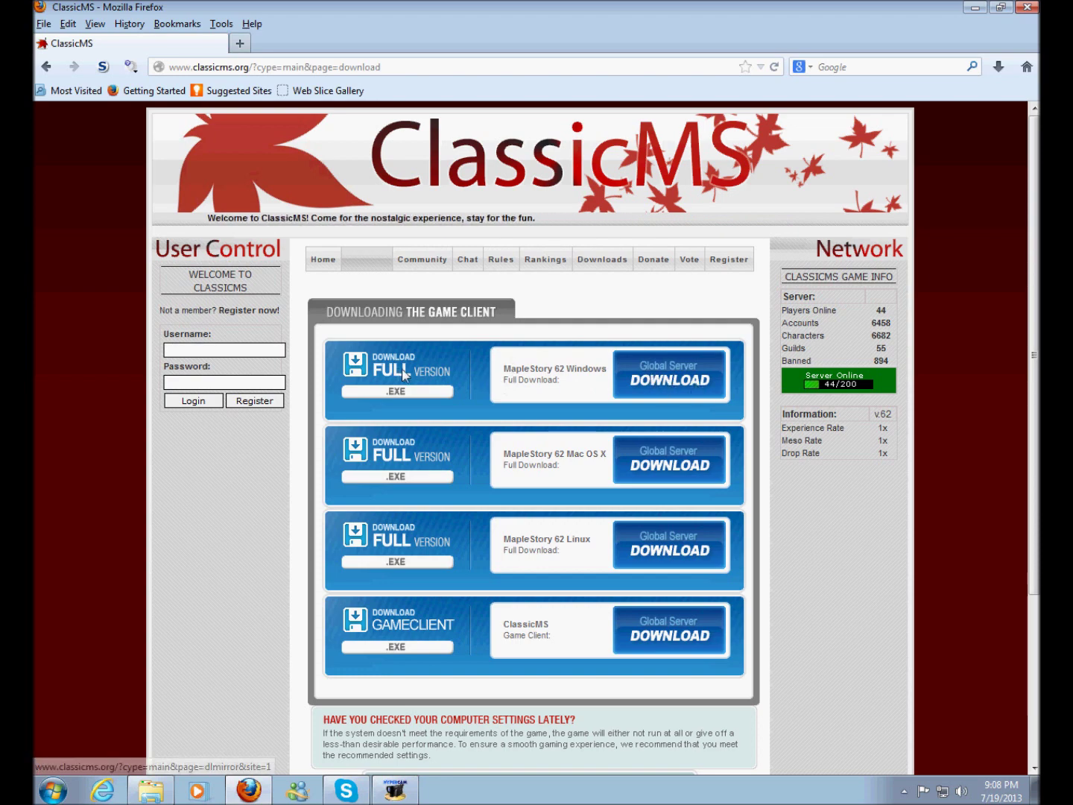
{"action": "left_click", "coordinate": [660, 376]}
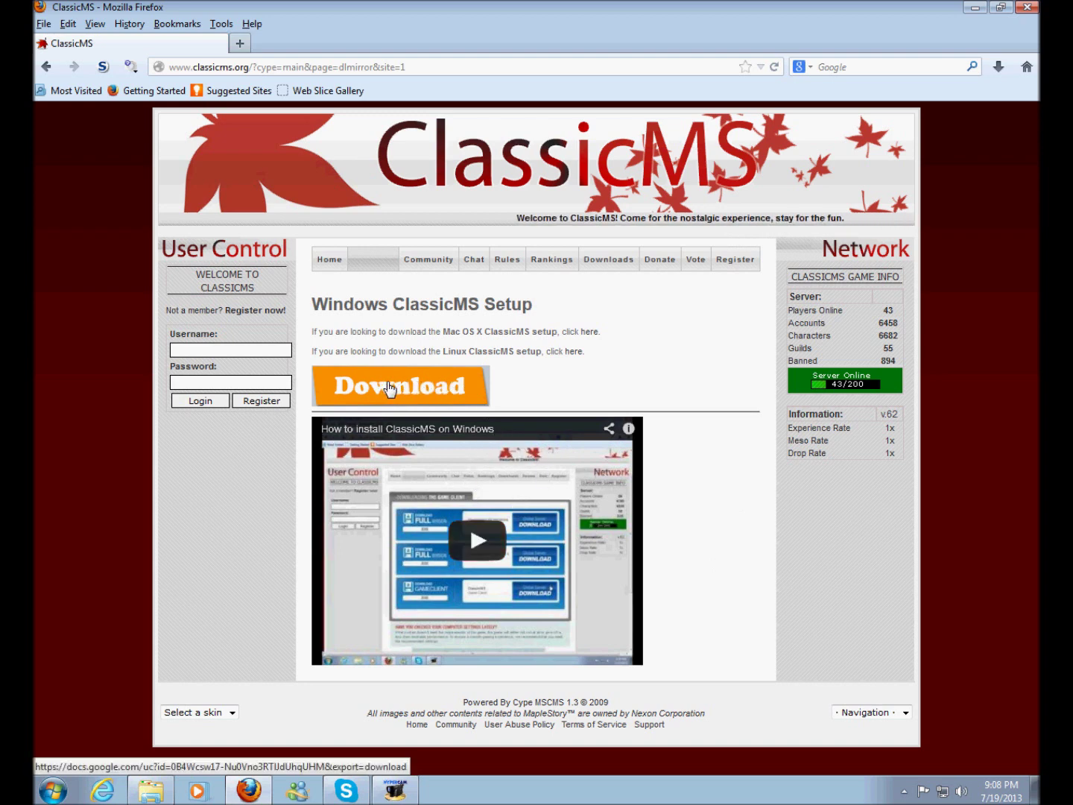
Save ClassicMS Setup.exe (929 MB) past the virus-scan warning and check its download progress.
{"action": "left_click", "coordinate": [407, 388]}
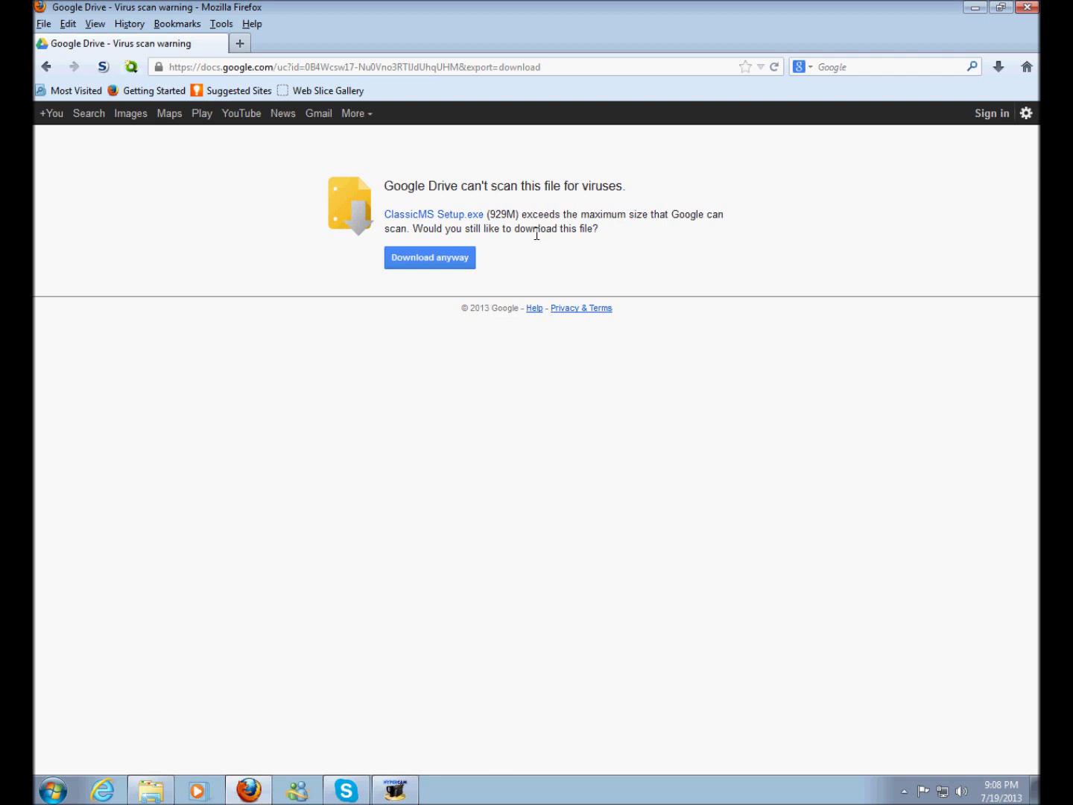
{"action": "left_click", "coordinate": [462, 257]}
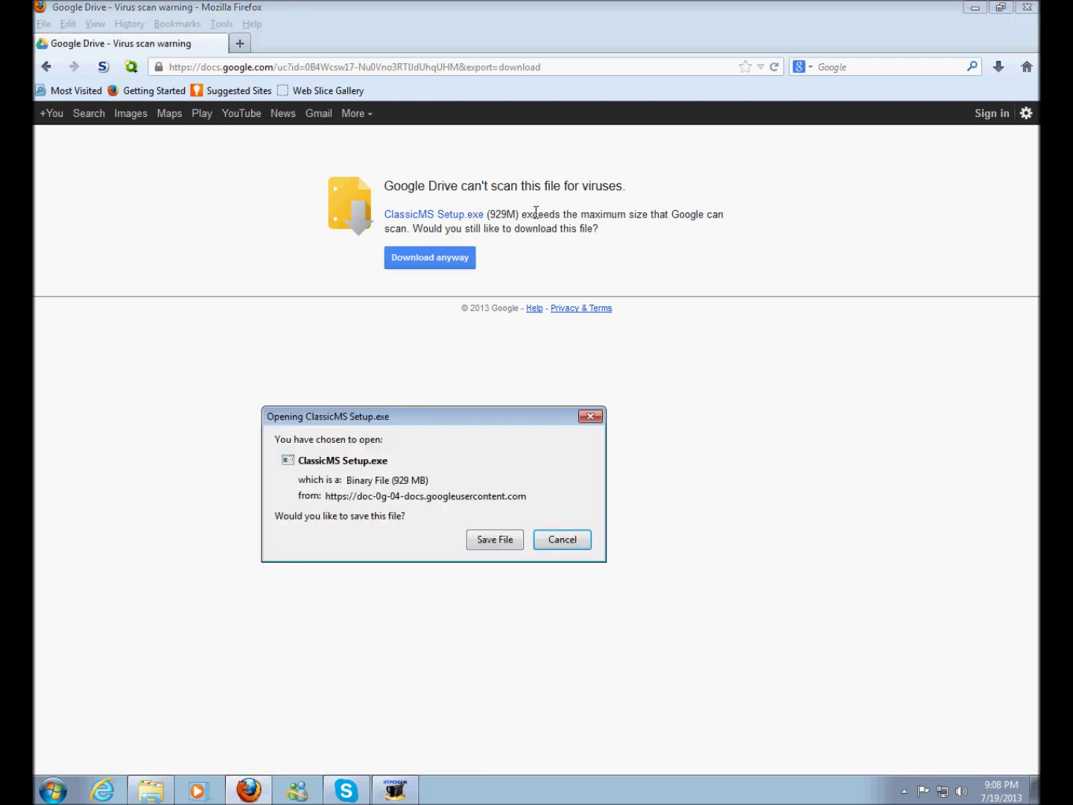
{"action": "left_click", "coordinate": [494, 540]}
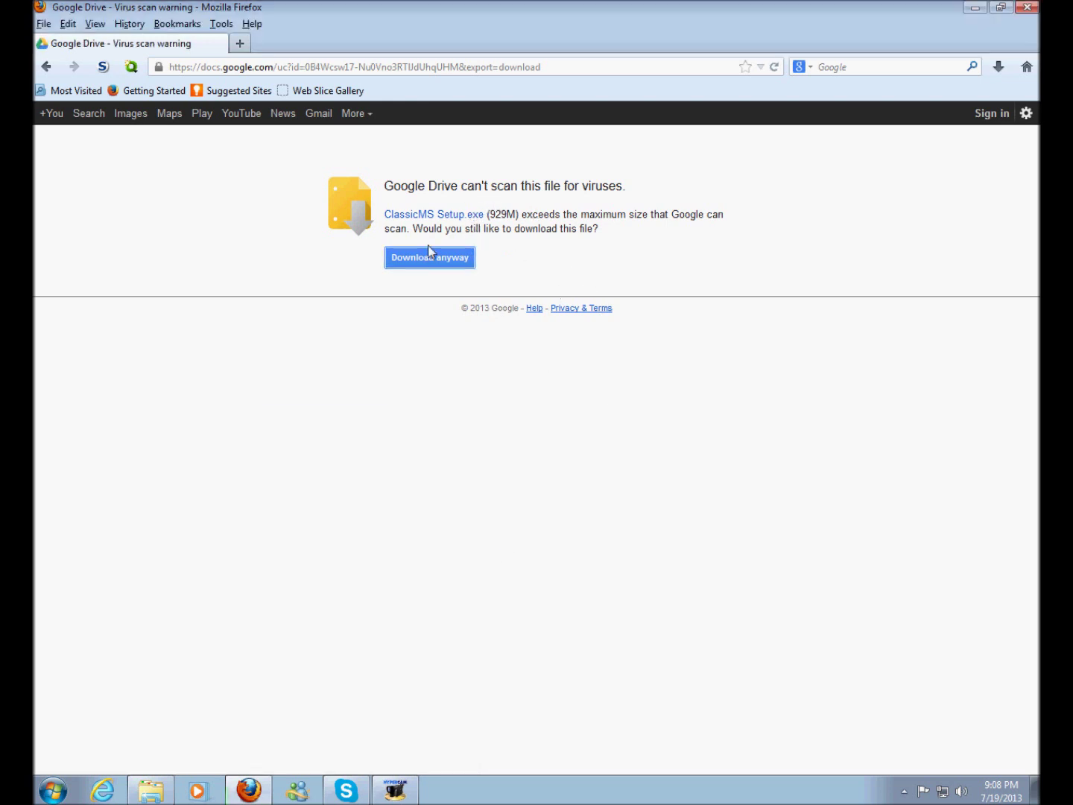
{"action": "left_click", "coordinate": [999, 67]}
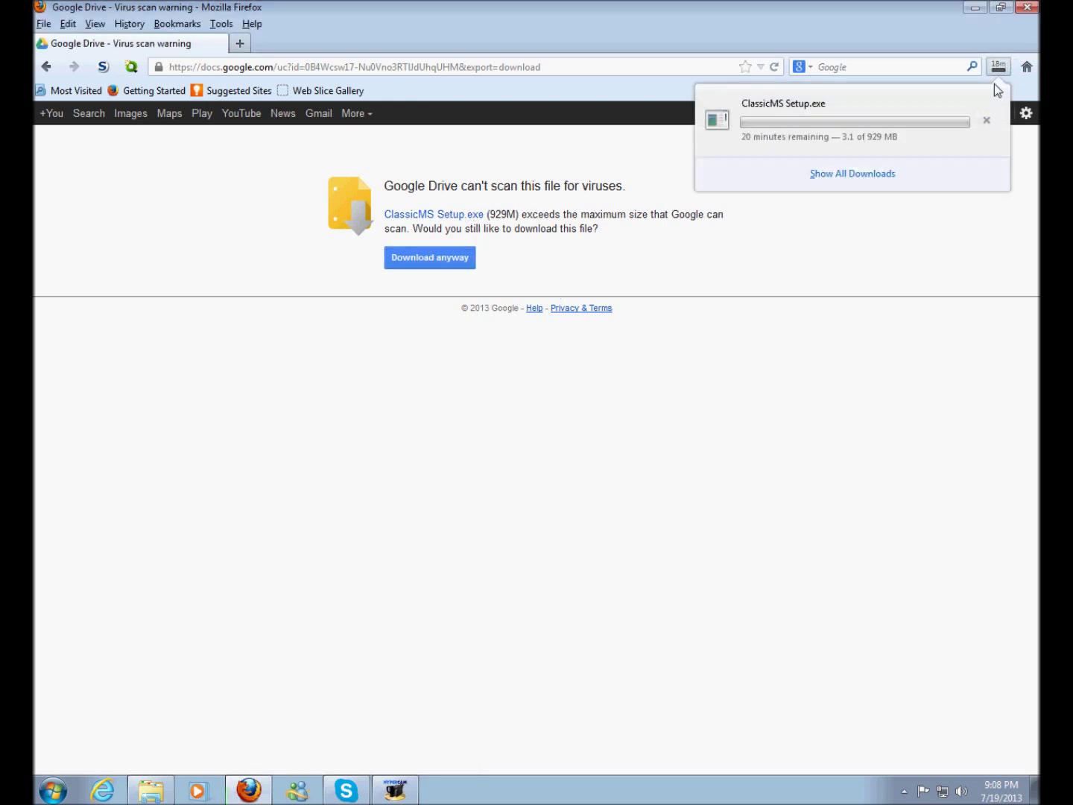
{"action": "right_click", "coordinate": [866, 138]}
Find ClassicMS Setup (951,665 KB) in the Downloads folder and run it.
{"action": "left_click", "coordinate": [898, 165]}
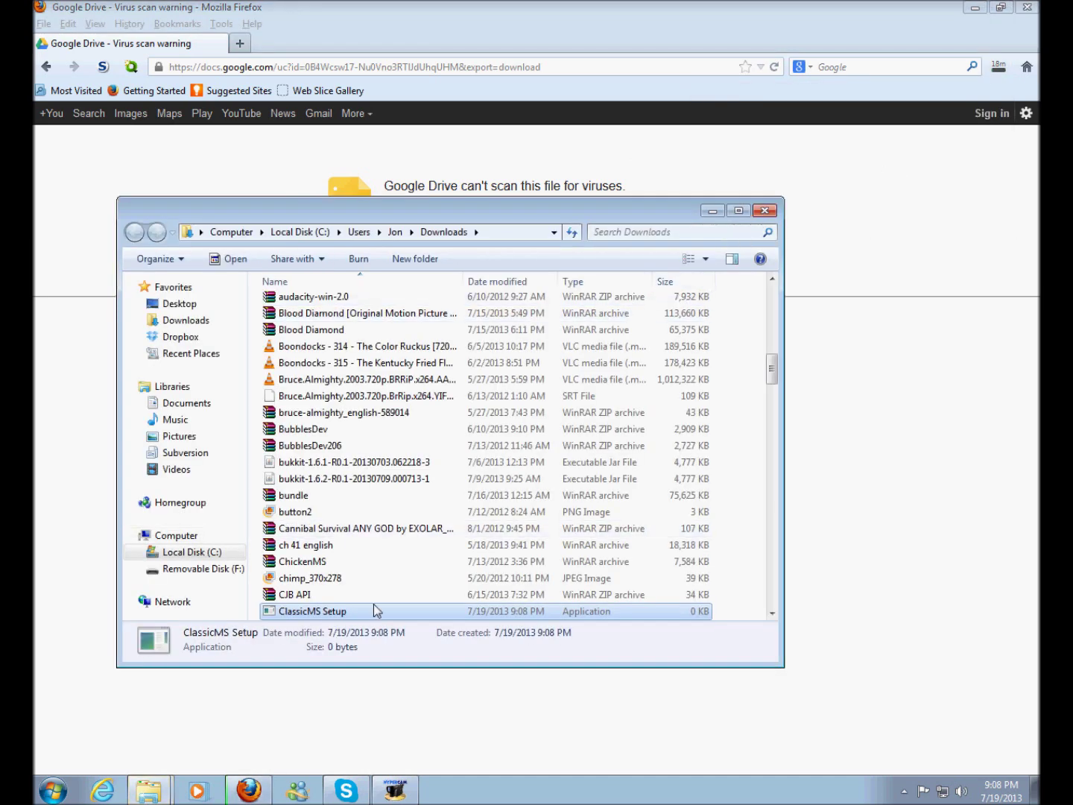
{"action": "scroll", "coordinate": [469, 465], "scroll_direction": "down", "scroll_amount": 1}
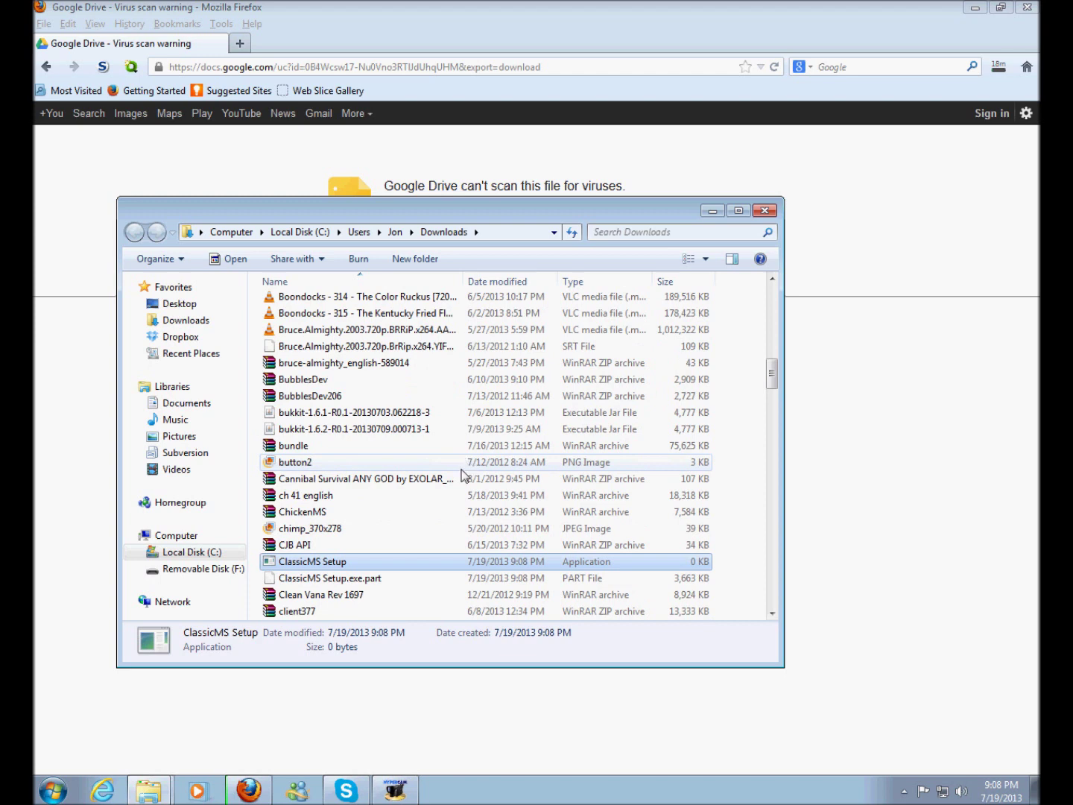
{"action": "scroll", "coordinate": [464, 476], "scroll_direction": "up", "scroll_amount": 1}
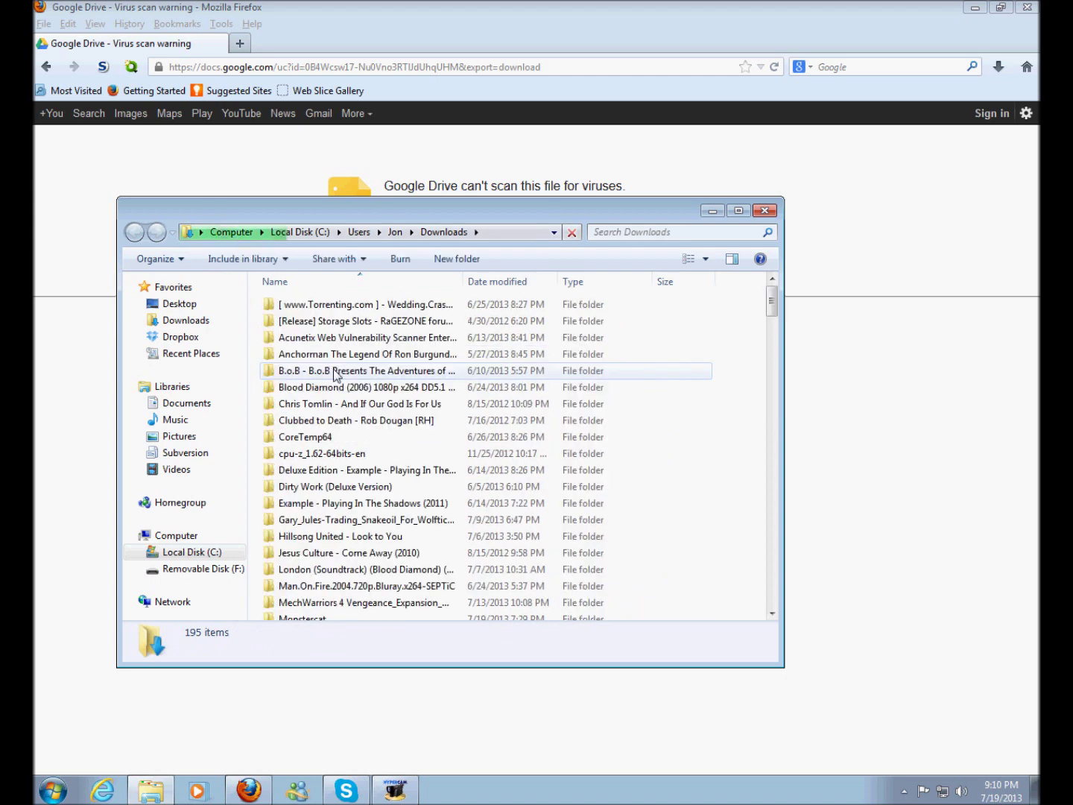
{"action": "scroll", "coordinate": [368, 379], "scroll_direction": "down", "scroll_amount": 8}
{"action": "scroll", "coordinate": [369, 371], "scroll_direction": "down", "scroll_amount": 9}
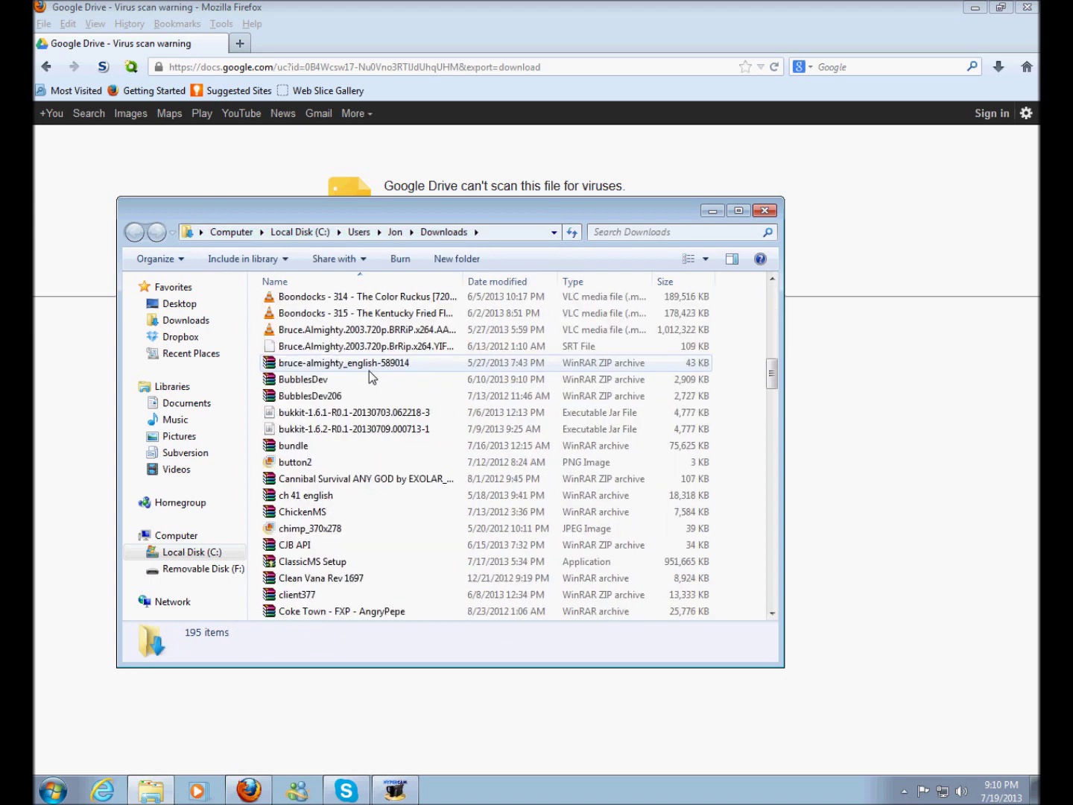
{"action": "double_click", "coordinate": [329, 563]}
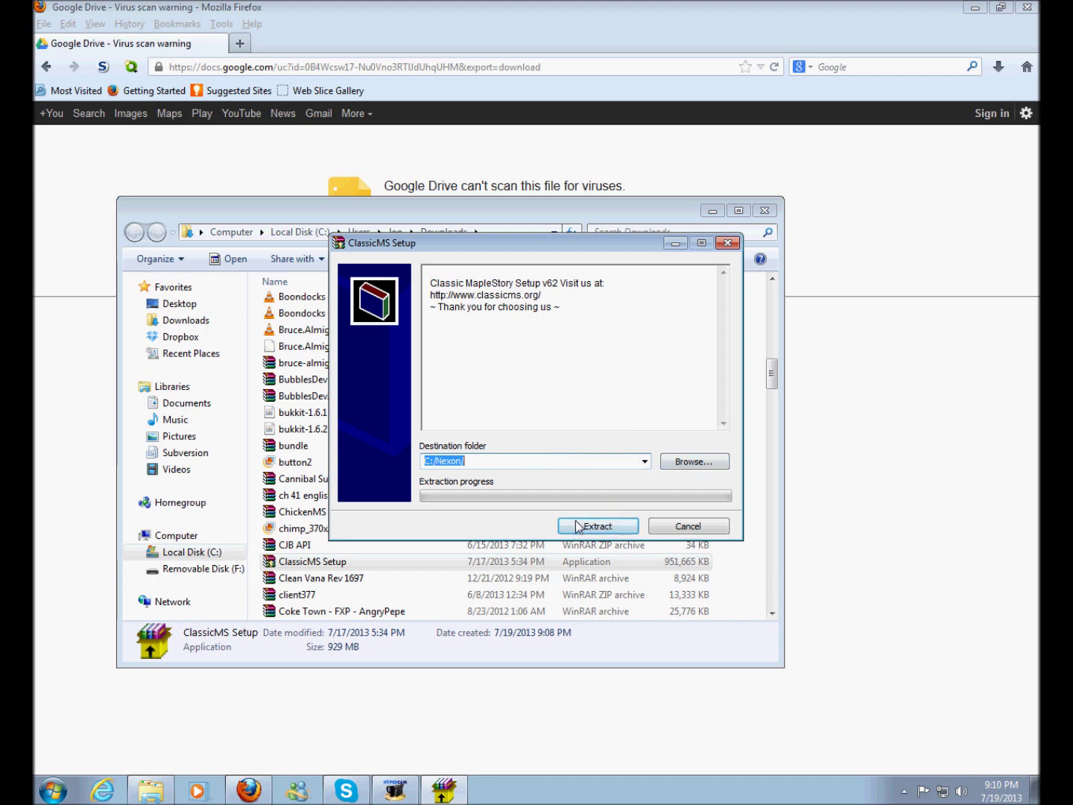
Extract the game files to the default C:/Nexon/ destination.
{"action": "left_click", "coordinate": [597, 526]}
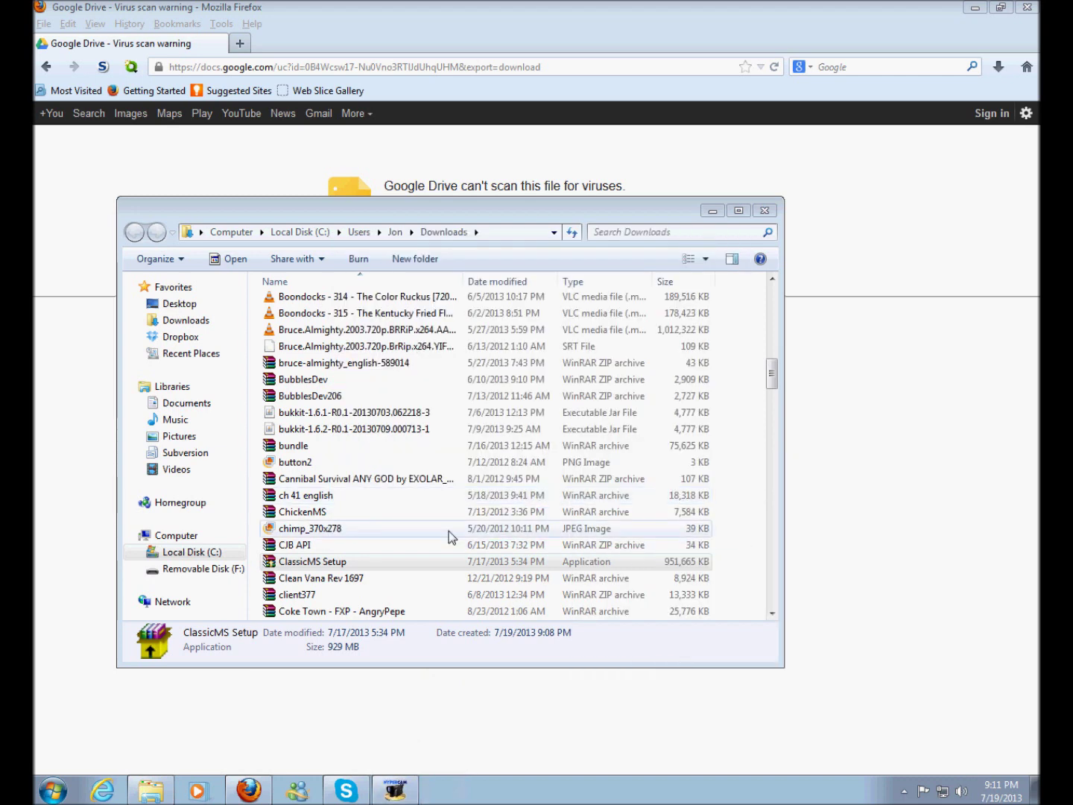
Browse Computer to C:\Nexon\ClassicMS and review the 39 extracted game files.
{"action": "left_click", "coordinate": [53, 790]}
{"action": "left_click", "coordinate": [303, 586]}
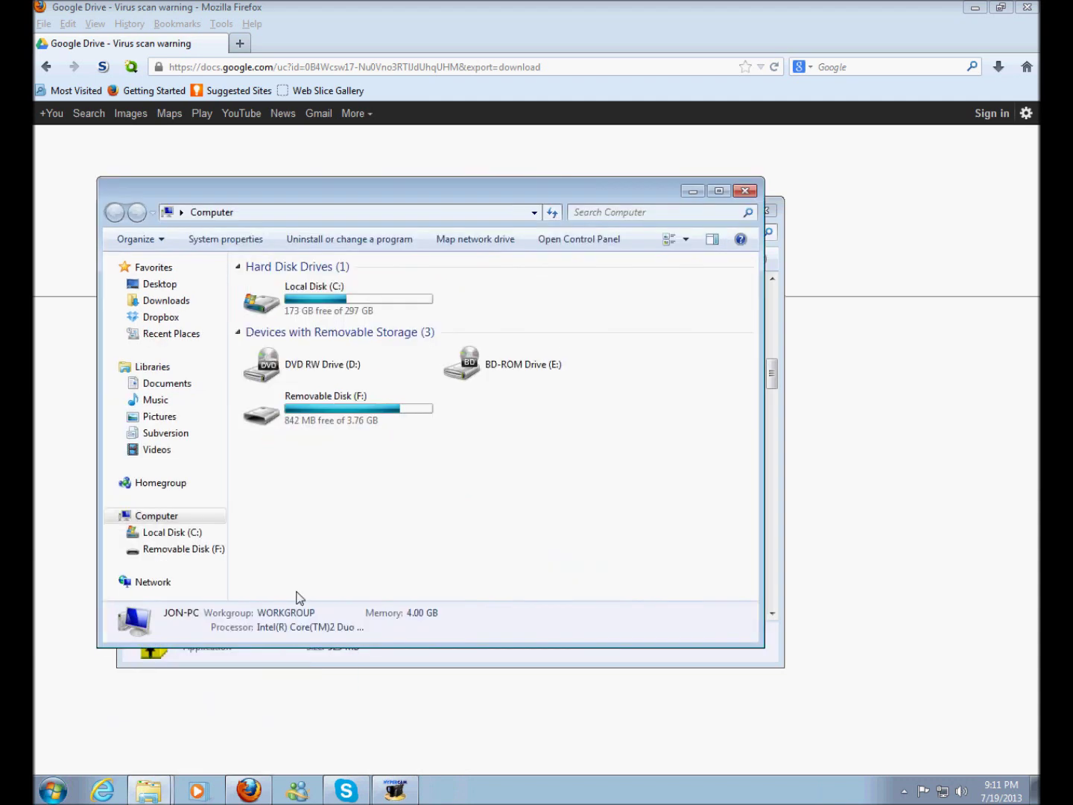
{"action": "left_click", "coordinate": [53, 789]}
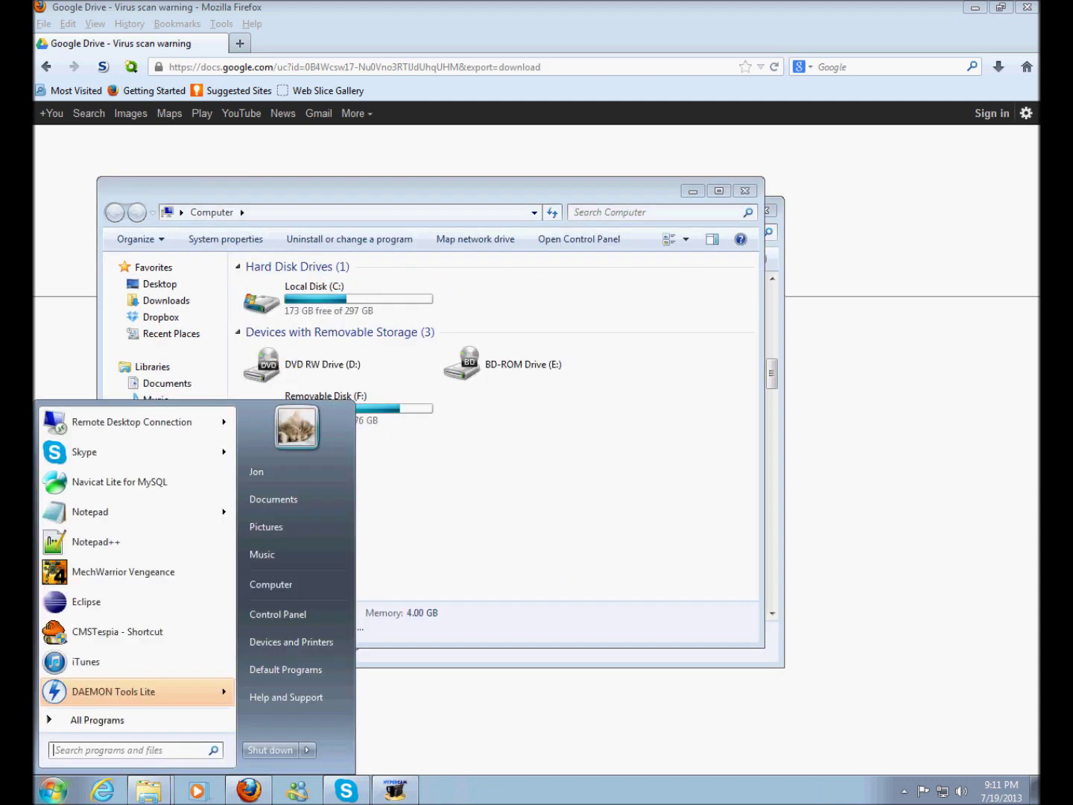
{"action": "left_click", "coordinate": [293, 577]}
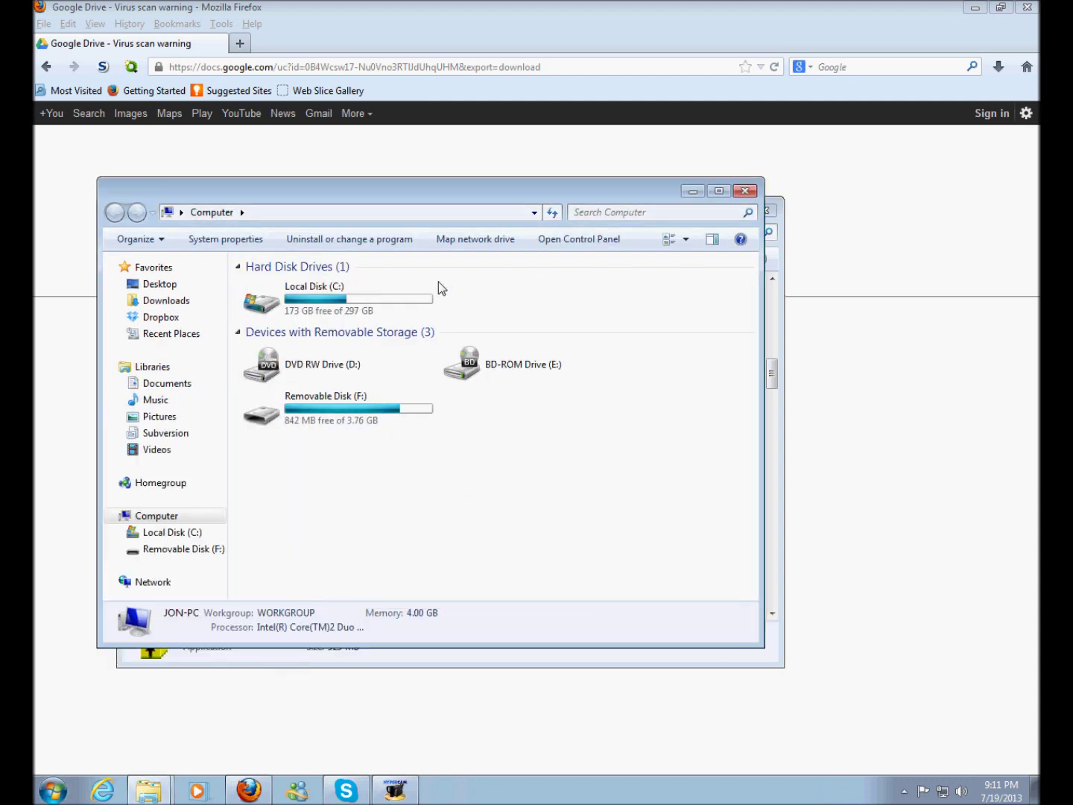
{"action": "double_click", "coordinate": [352, 310]}
{"action": "double_click", "coordinate": [291, 353]}
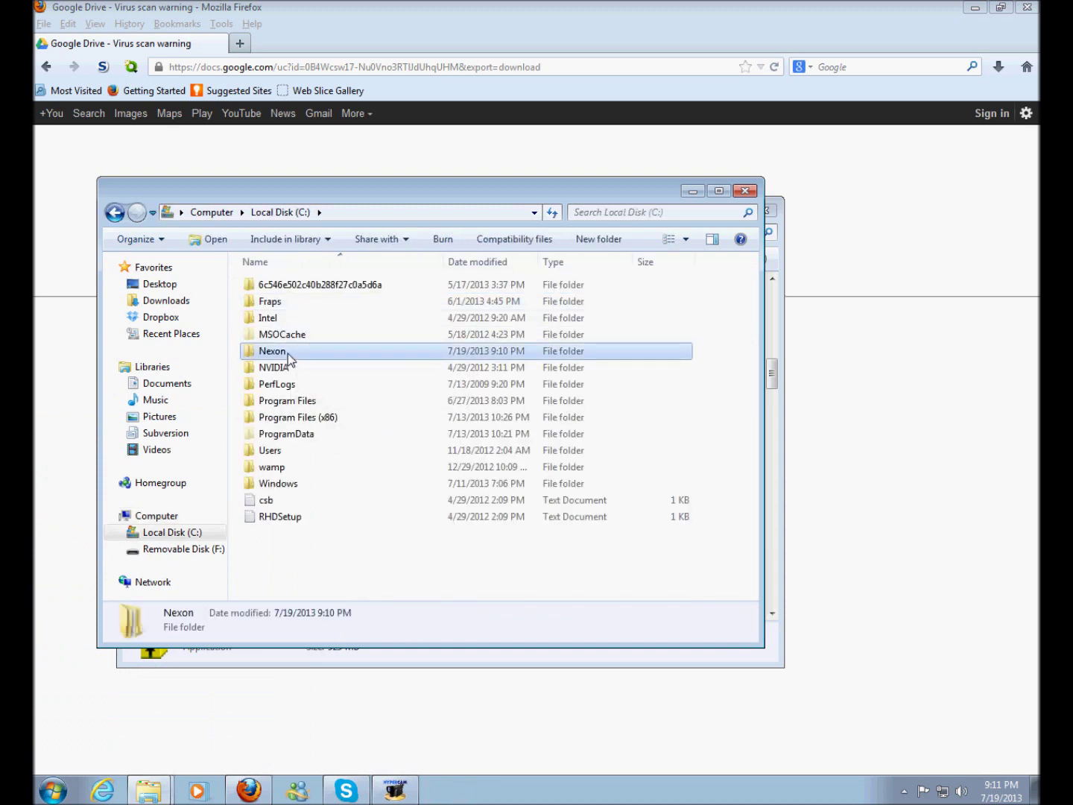
{"action": "double_click", "coordinate": [280, 337]}
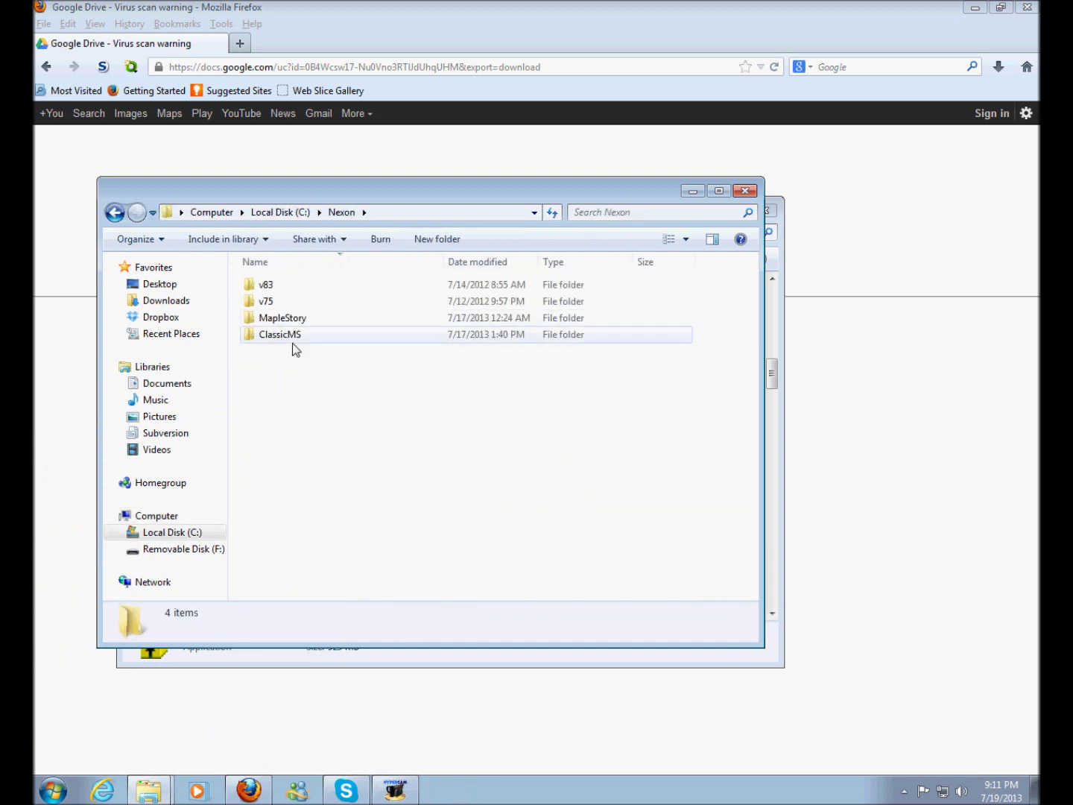
{"action": "scroll", "coordinate": [342, 558], "scroll_direction": "down", "scroll_amount": 5}
{"action": "scroll", "coordinate": [344, 549], "scroll_direction": "down", "scroll_amount": 2}
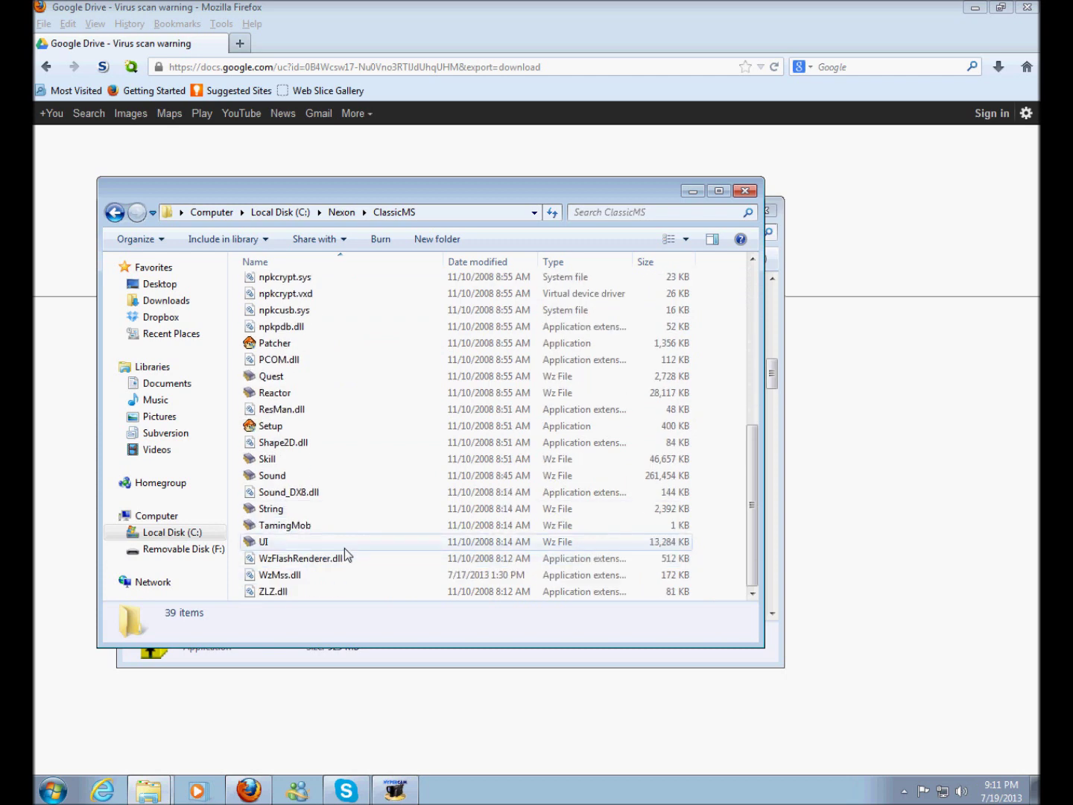
{"action": "scroll", "coordinate": [342, 548], "scroll_direction": "up", "scroll_amount": 7}
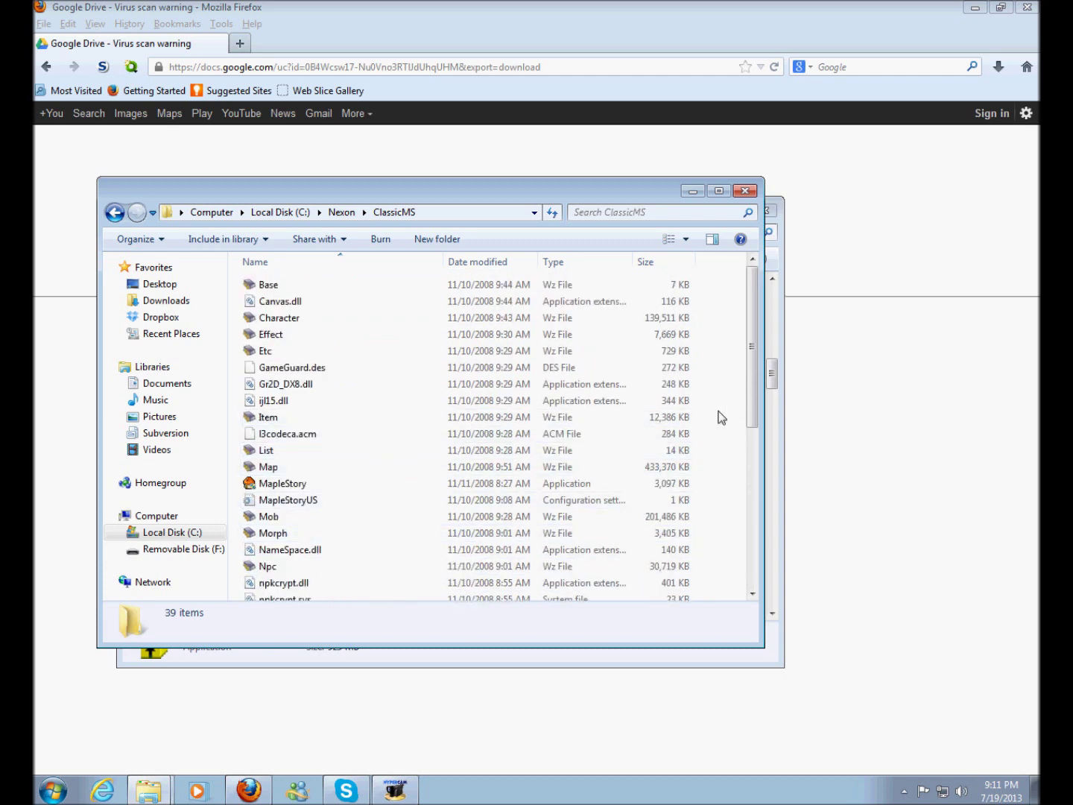
Close the old Downloads Explorer window, leaving the ClassicMS folder open.
{"action": "left_click", "coordinate": [774, 372]}
{"action": "left_click", "coordinate": [757, 214]}
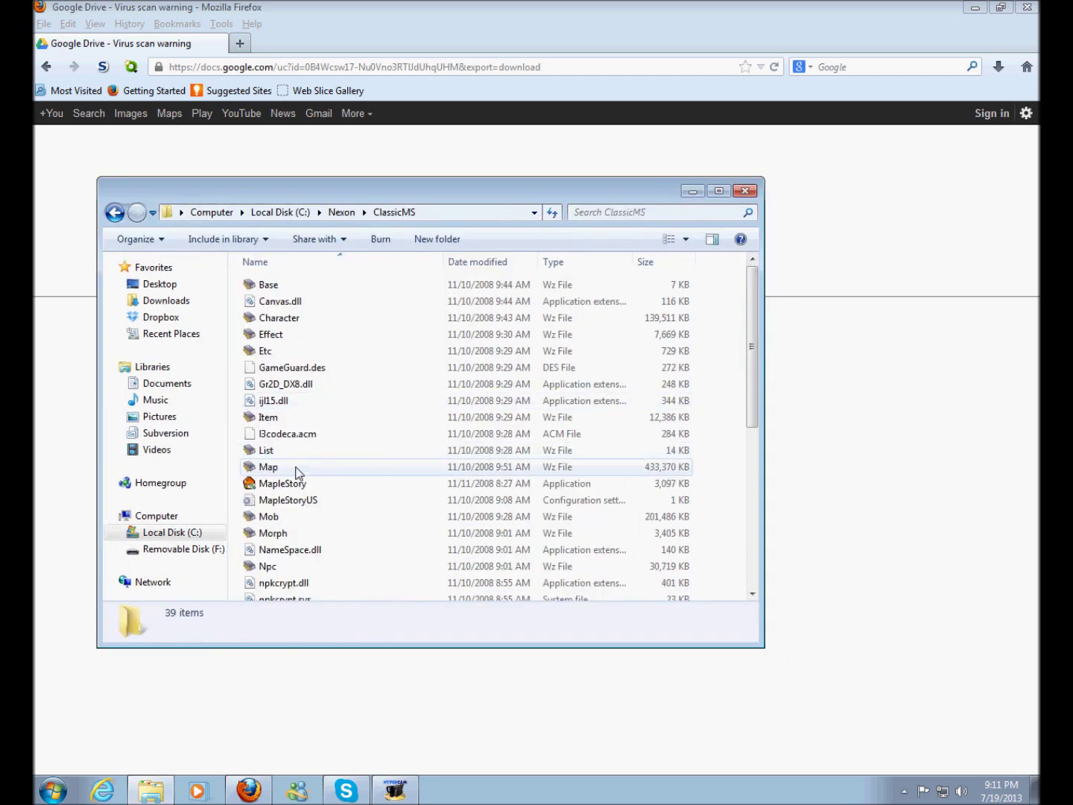
{"action": "scroll", "coordinate": [296, 477], "scroll_direction": "down", "scroll_amount": 7}
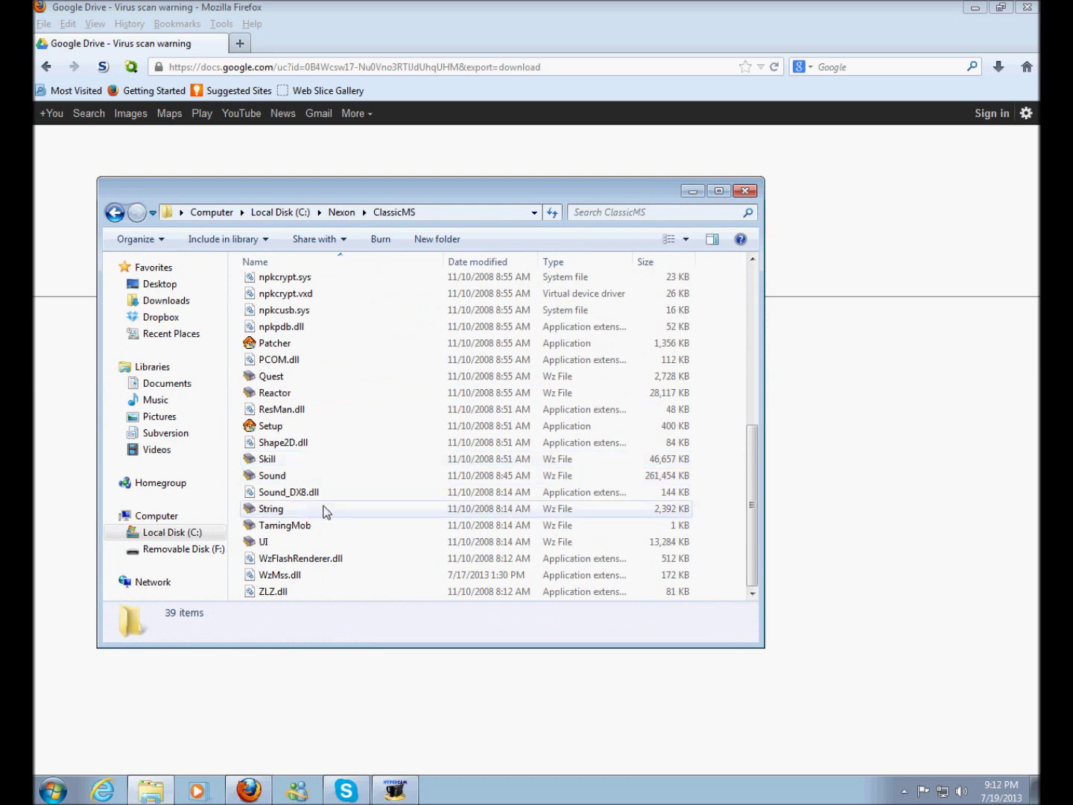
{"action": "scroll", "coordinate": [326, 509], "scroll_direction": "up", "scroll_amount": 7}
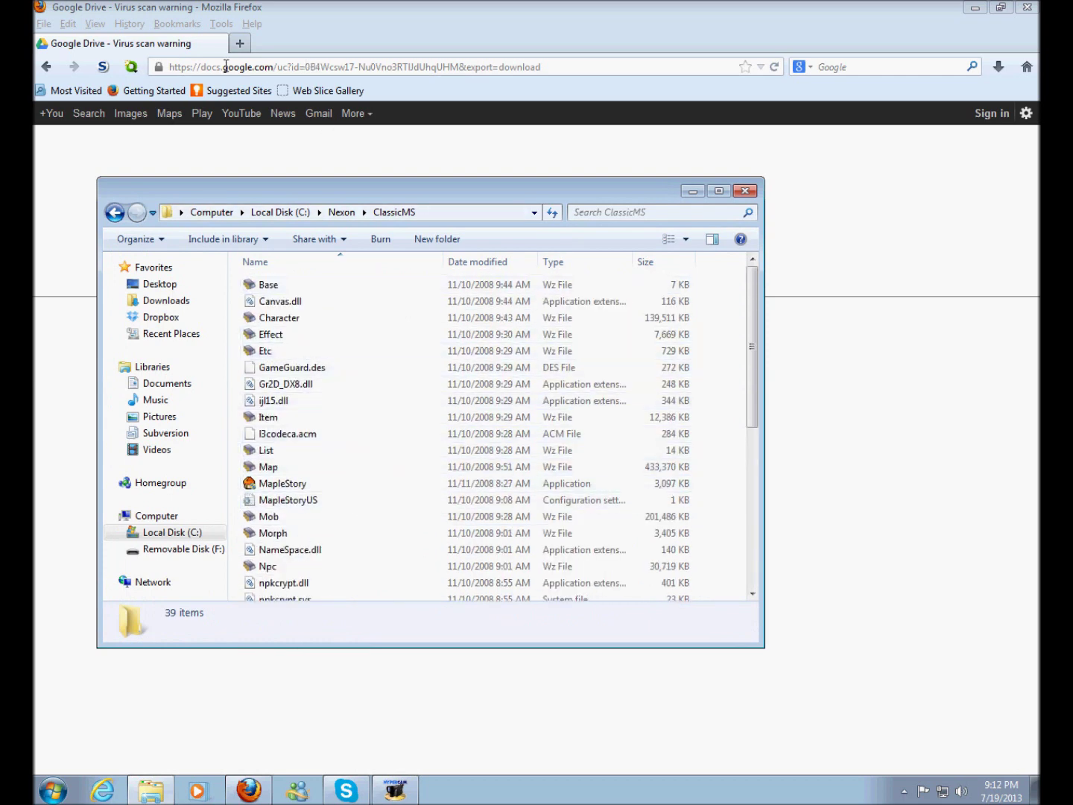
Return to the ClassicMS site's game client Downloads page.
{"action": "left_click", "coordinate": [38, 68]}
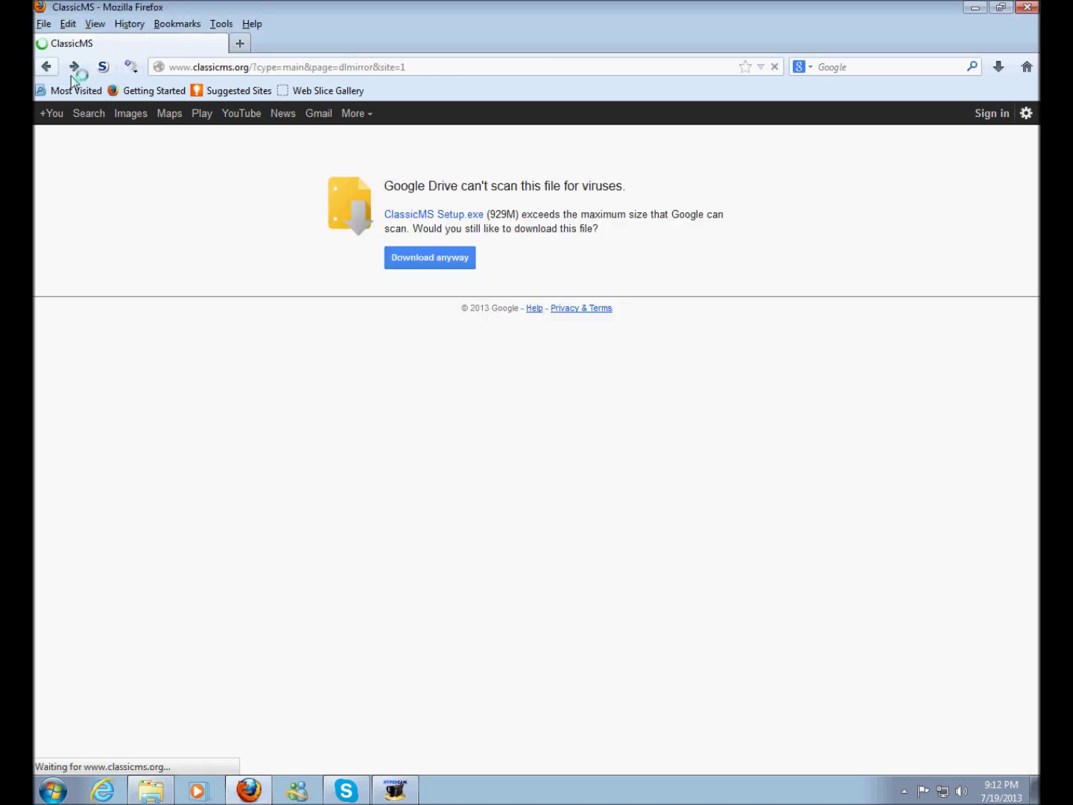
{"action": "key", "text": "alt+Tab"}
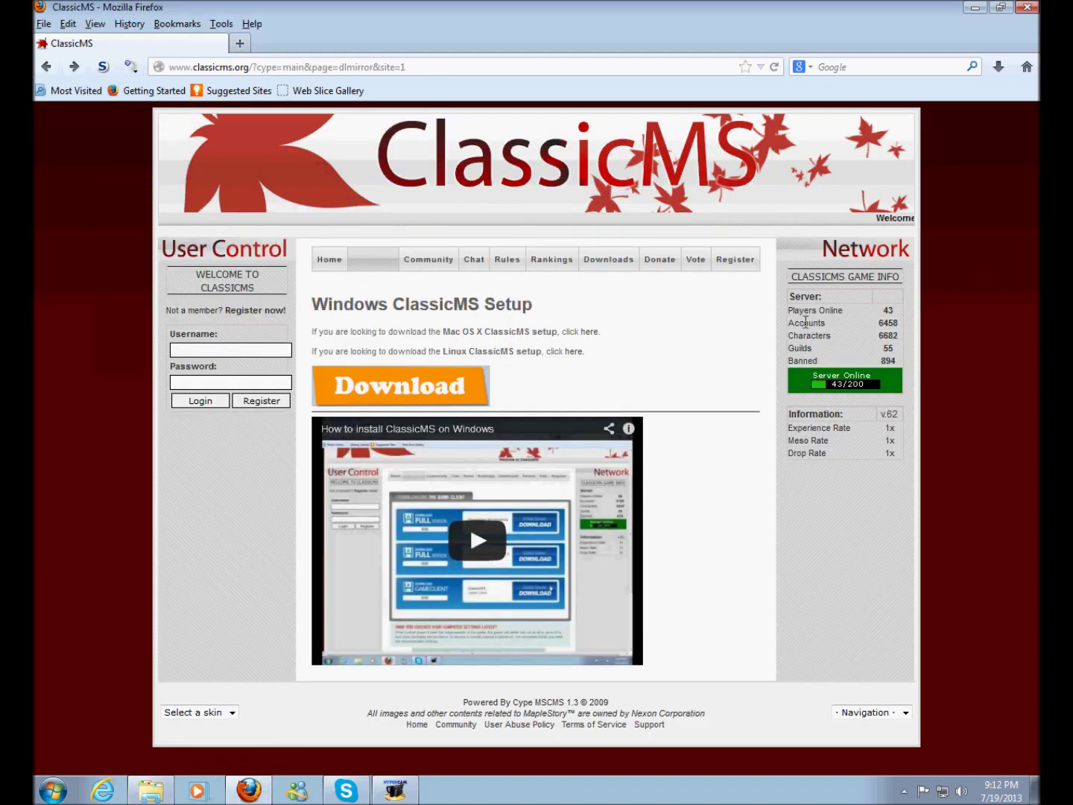
{"action": "left_click", "coordinate": [627, 263]}
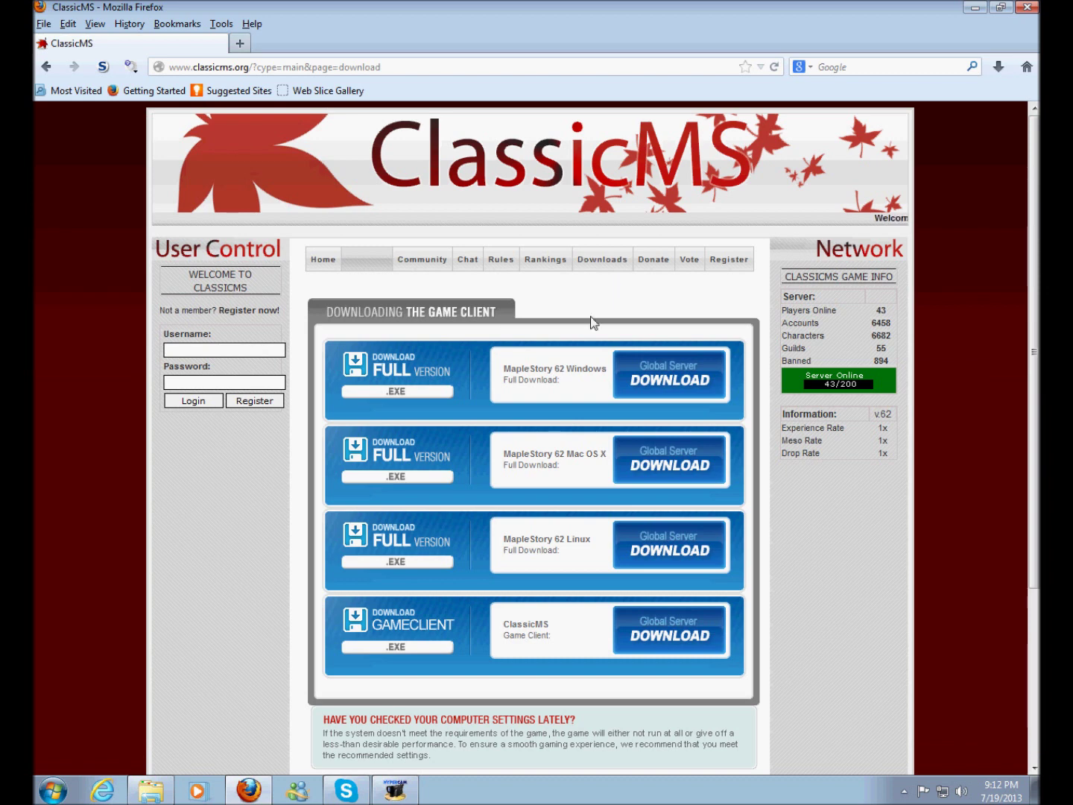
Show the hidden notification area icons in the taskbar.
{"action": "left_click", "coordinate": [903, 790]}
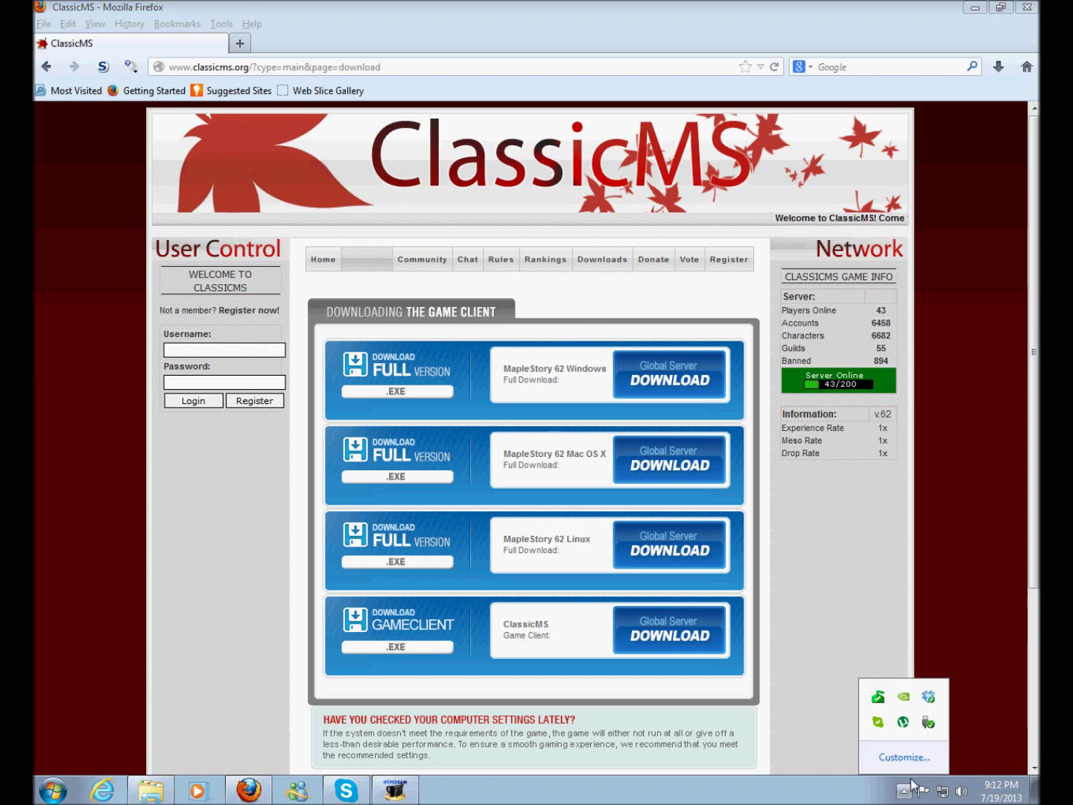
{"action": "right_click", "coordinate": [910, 723]}
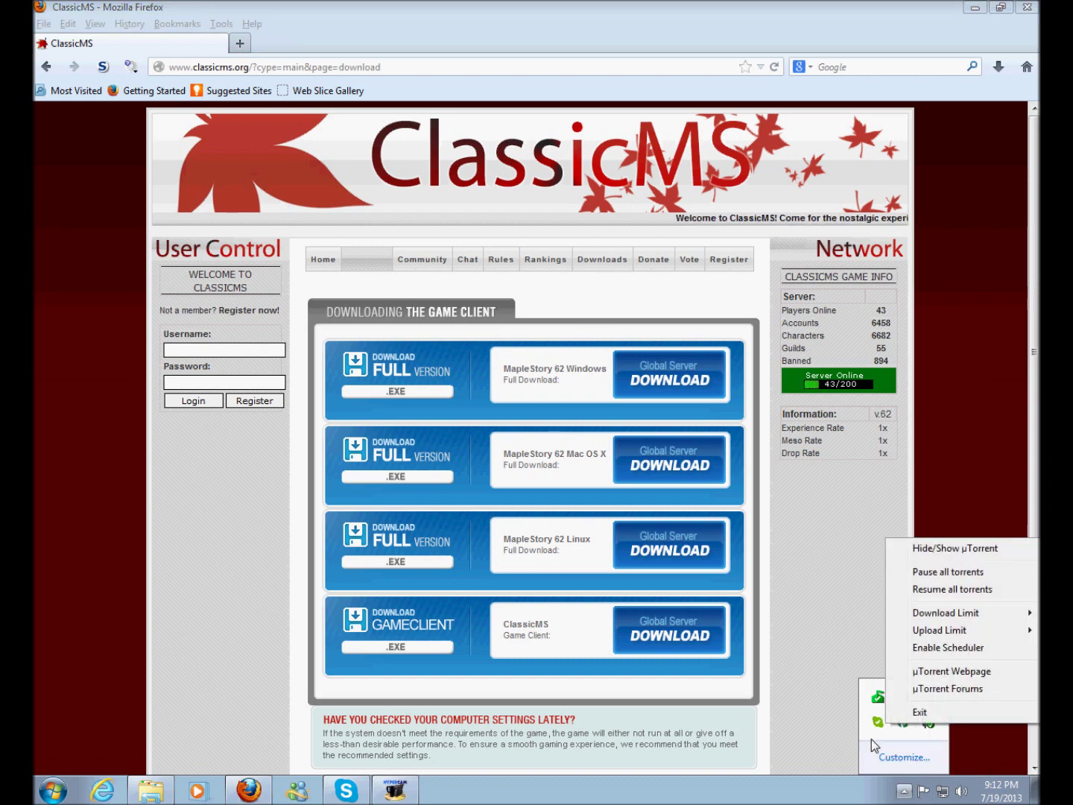
{"action": "left_click", "coordinate": [872, 738]}
Turn off real-time protection in Security Essentials Settings and minimize its window.
{"action": "right_click", "coordinate": [879, 723]}
{"action": "right_click", "coordinate": [877, 721]}
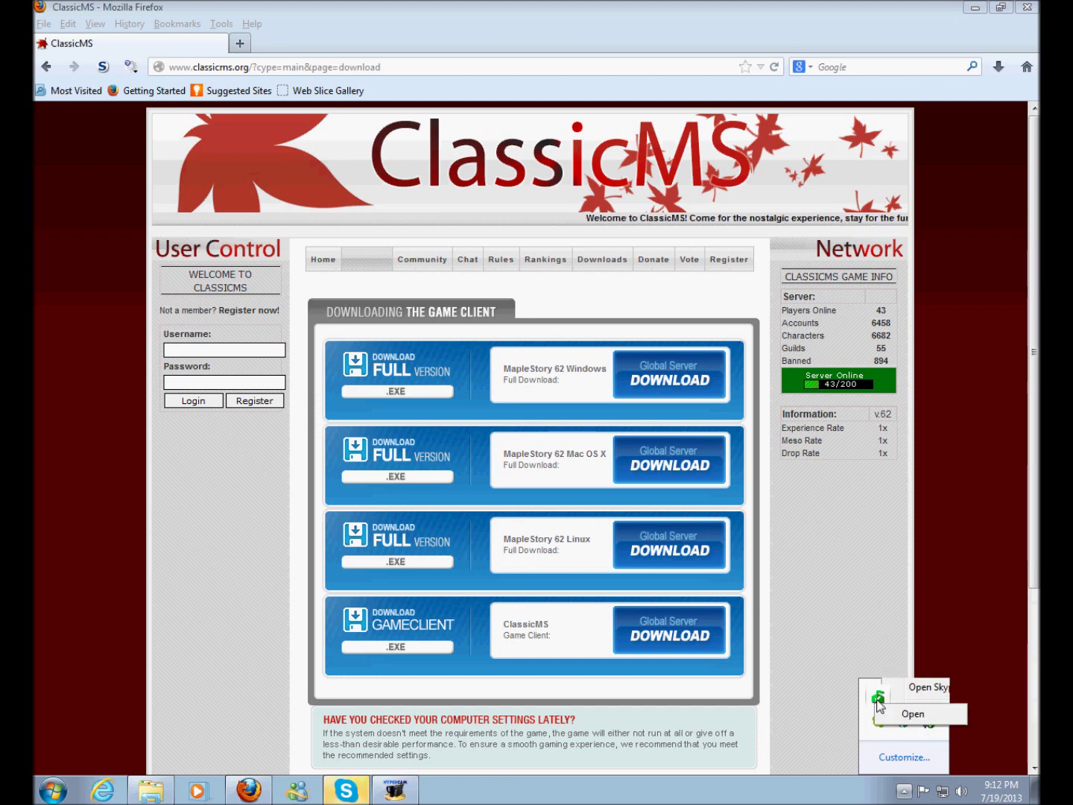
{"action": "left_click", "coordinate": [891, 713]}
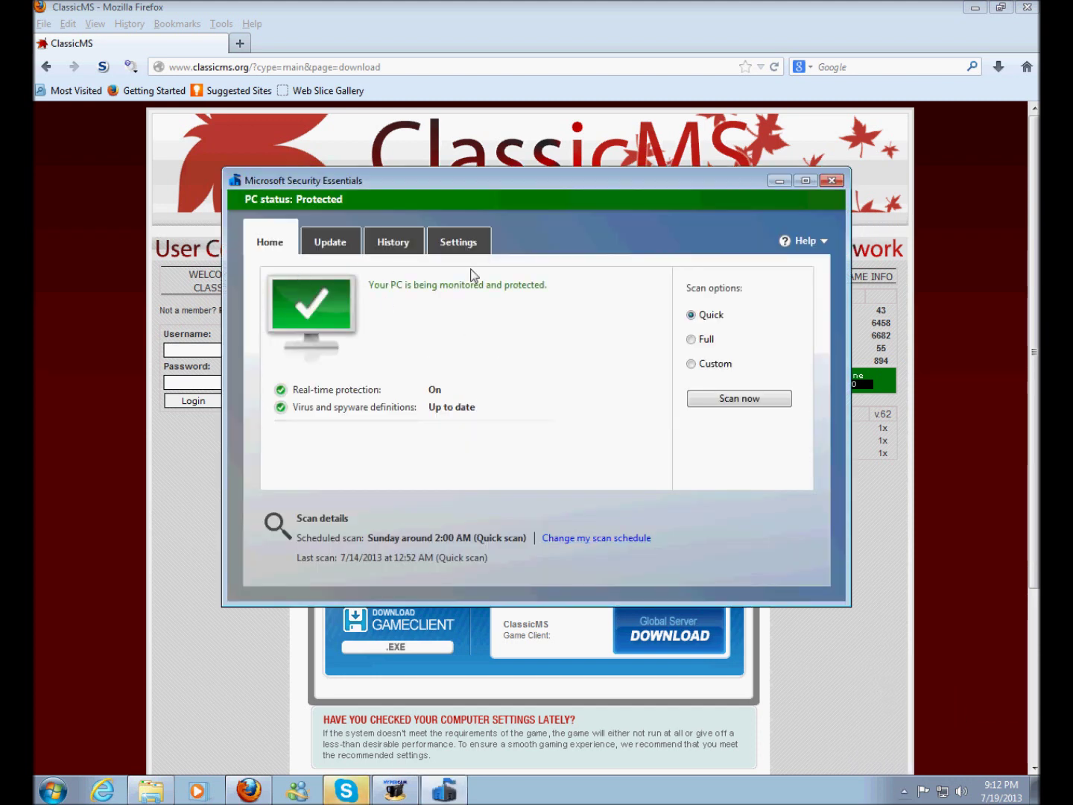
{"action": "left_click", "coordinate": [452, 245]}
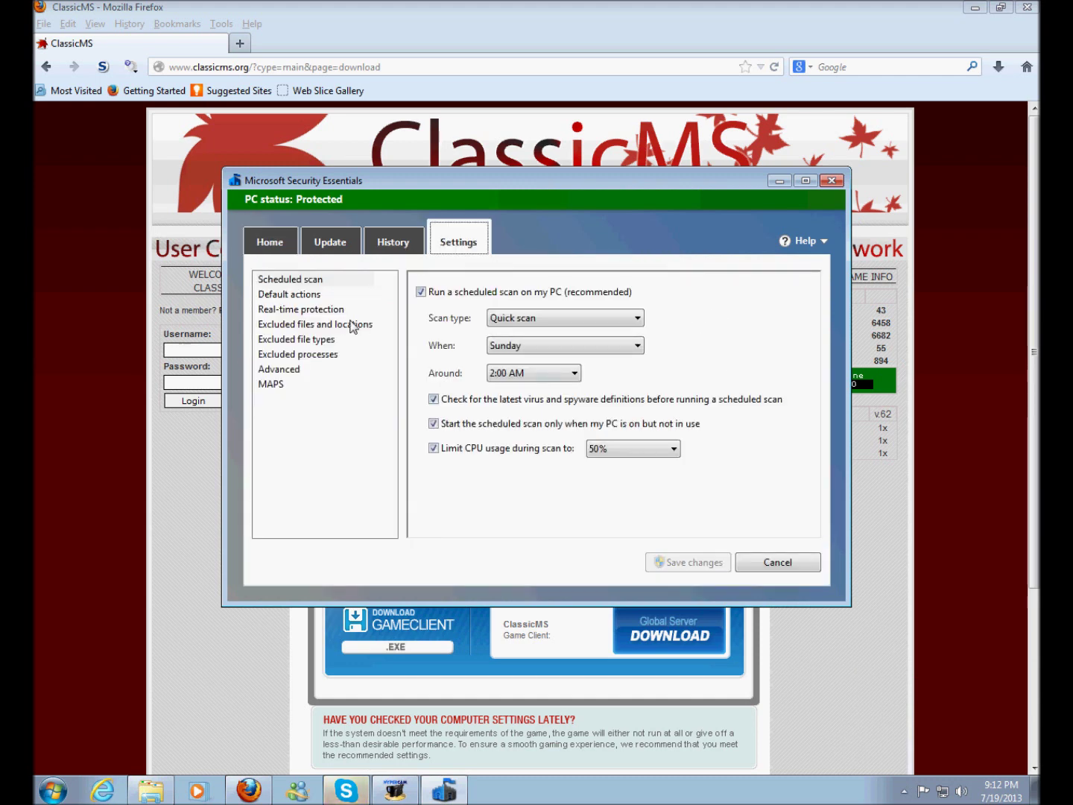
{"action": "left_click", "coordinate": [334, 311]}
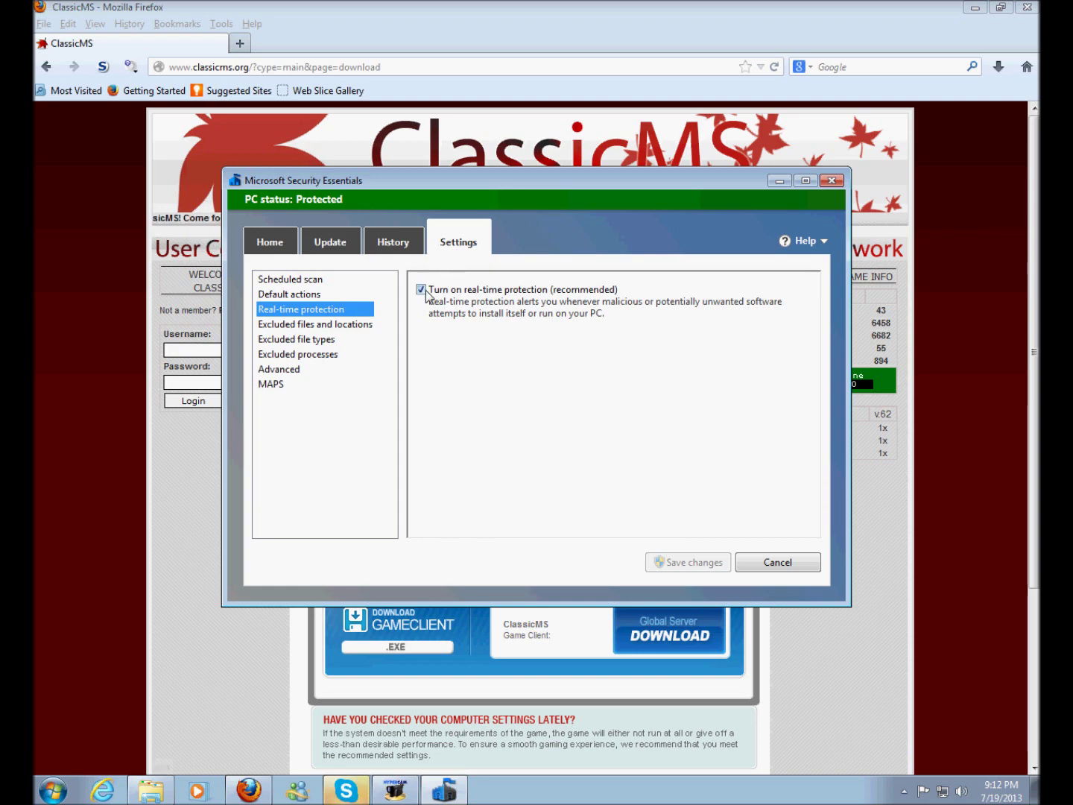
{"action": "left_click", "coordinate": [457, 294]}
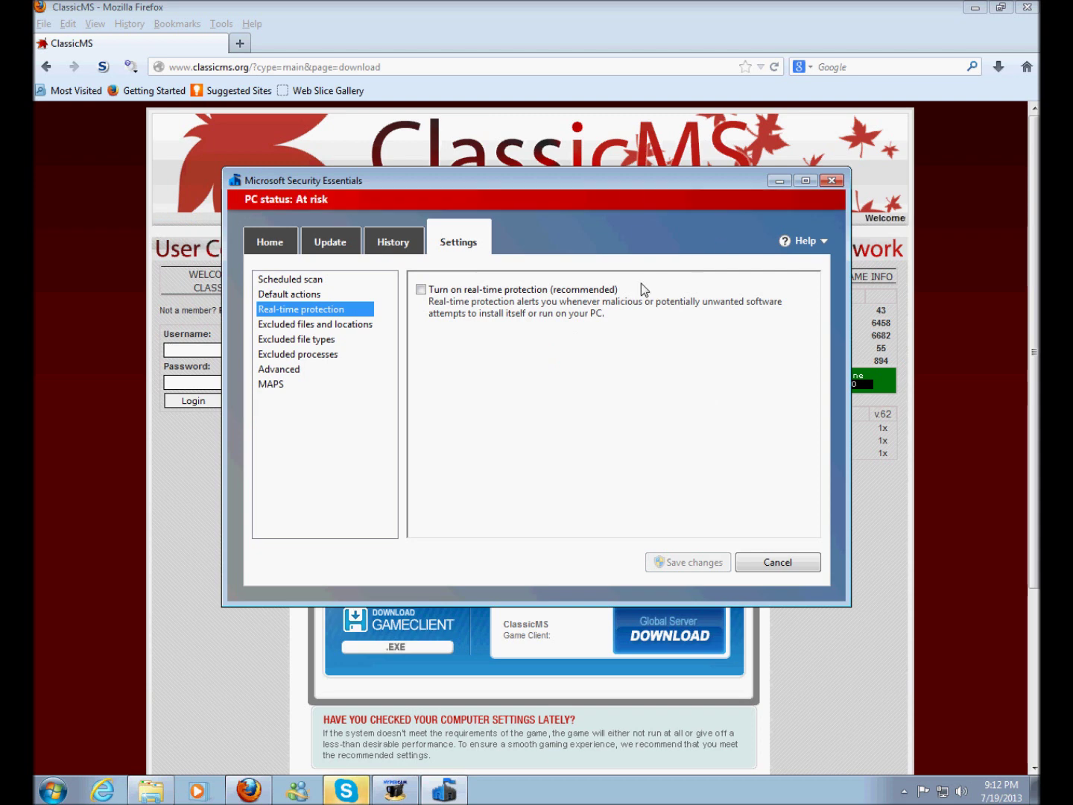
{"action": "left_click", "coordinate": [779, 180]}
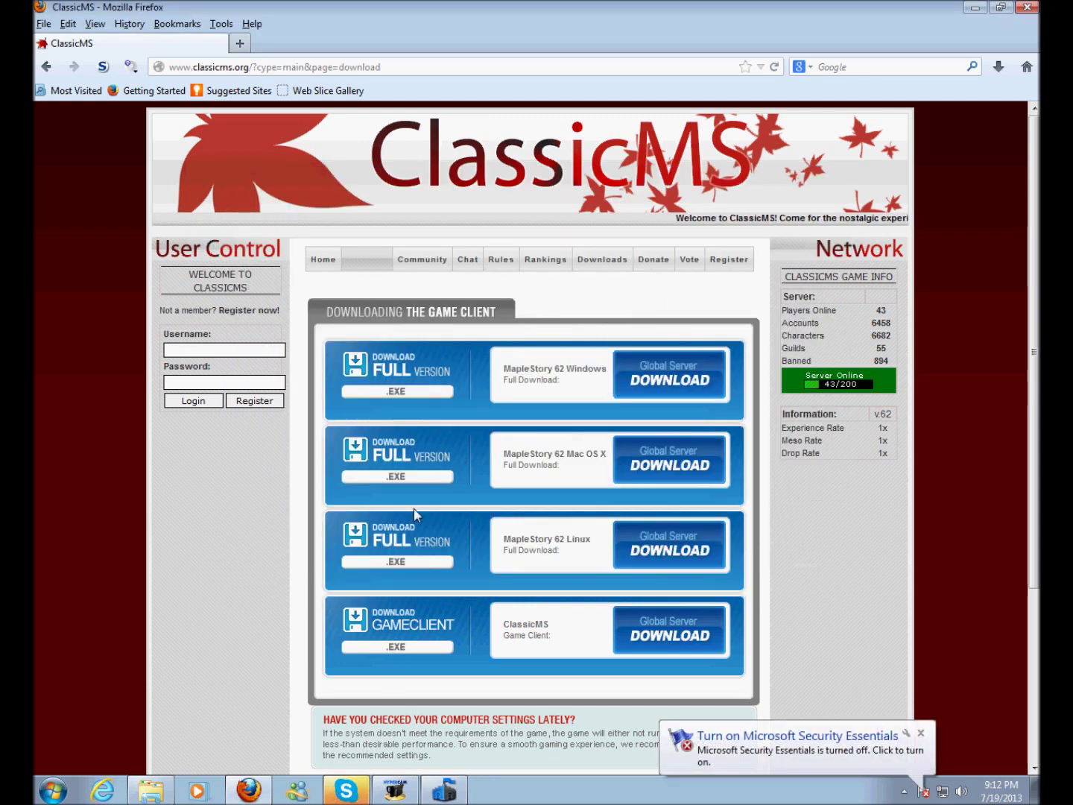
{"action": "left_click", "coordinate": [153, 792]}
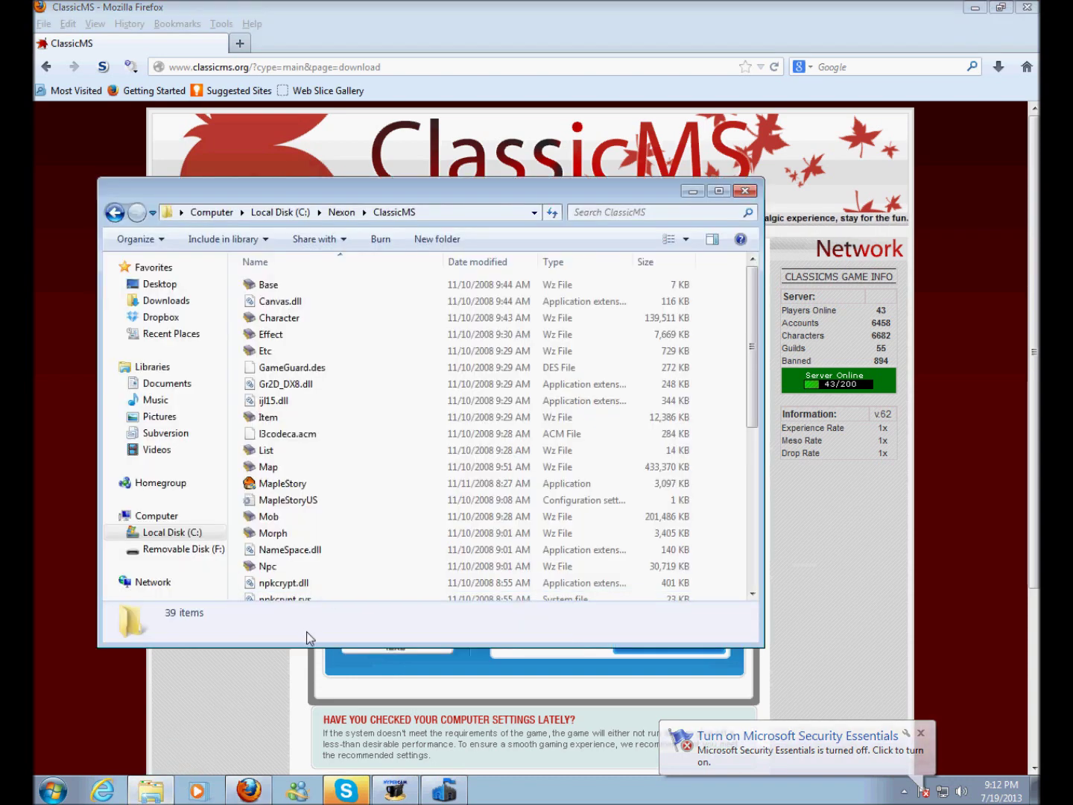
{"action": "scroll", "coordinate": [359, 423], "scroll_direction": "down", "scroll_amount": 7}
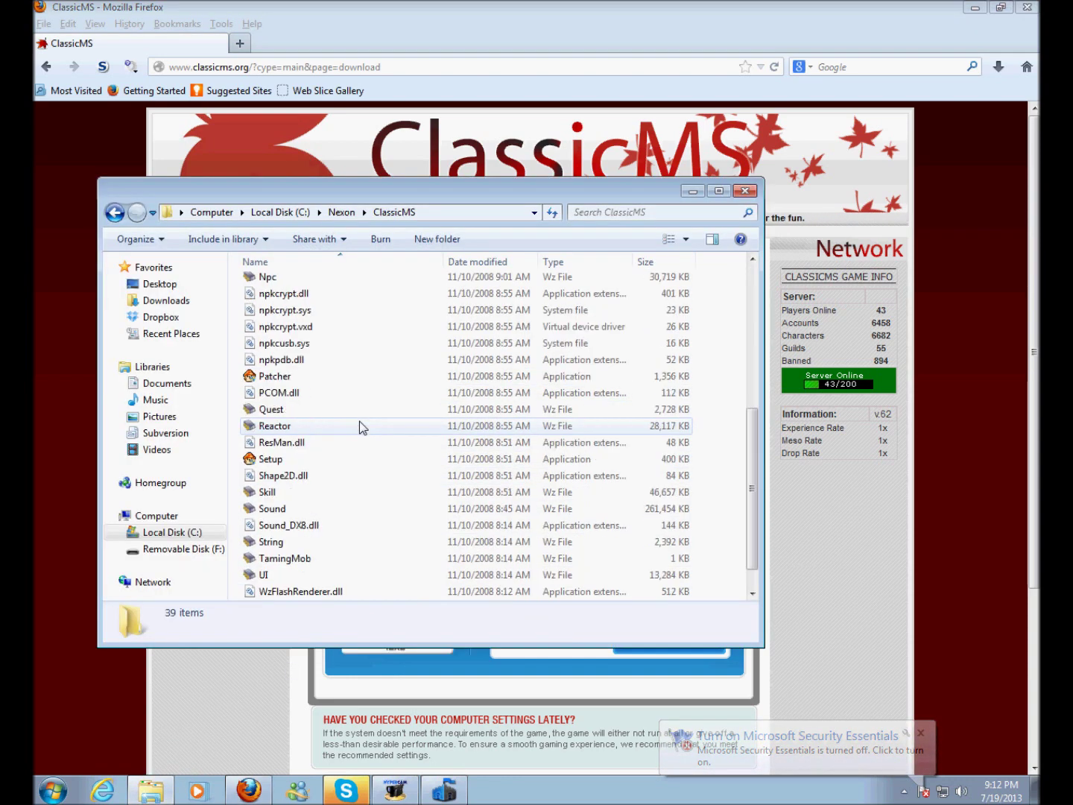
{"action": "scroll", "coordinate": [329, 476], "scroll_direction": "up", "scroll_amount": 7}
{"action": "scroll", "coordinate": [344, 477], "scroll_direction": "down", "scroll_amount": 7}
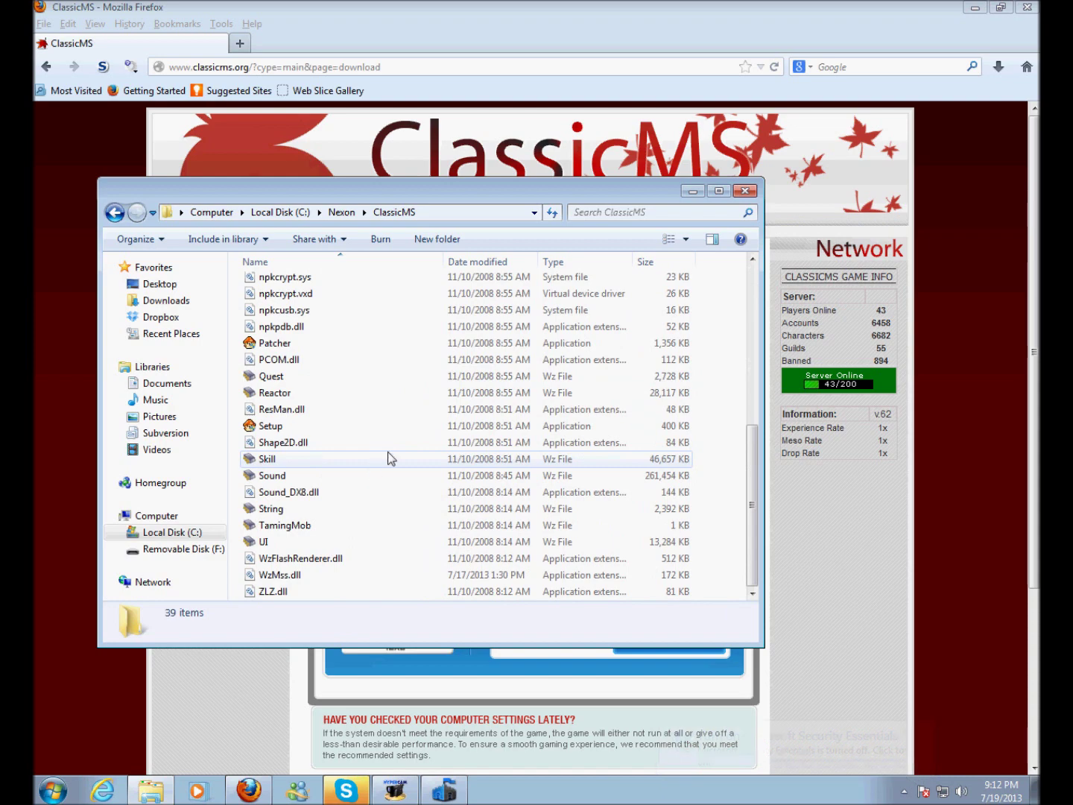
{"action": "scroll", "coordinate": [447, 546], "scroll_direction": "up", "scroll_amount": 7}
{"action": "scroll", "coordinate": [365, 432], "scroll_direction": "down", "scroll_amount": 7}
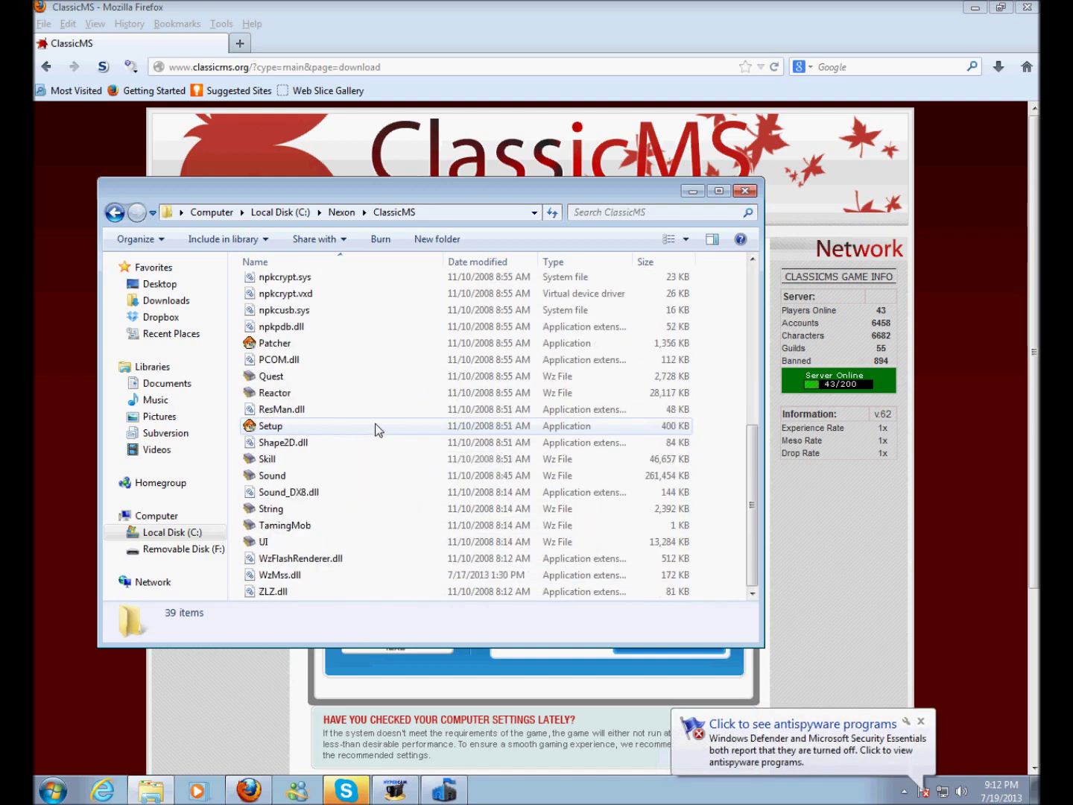
{"action": "left_click", "coordinate": [844, 525]}
Download the GameClient ClassicMS.exe (3.0 MB) from MediaFire and save it to disk.
{"action": "scroll", "coordinate": [461, 595], "scroll_direction": "down", "scroll_amount": 5}
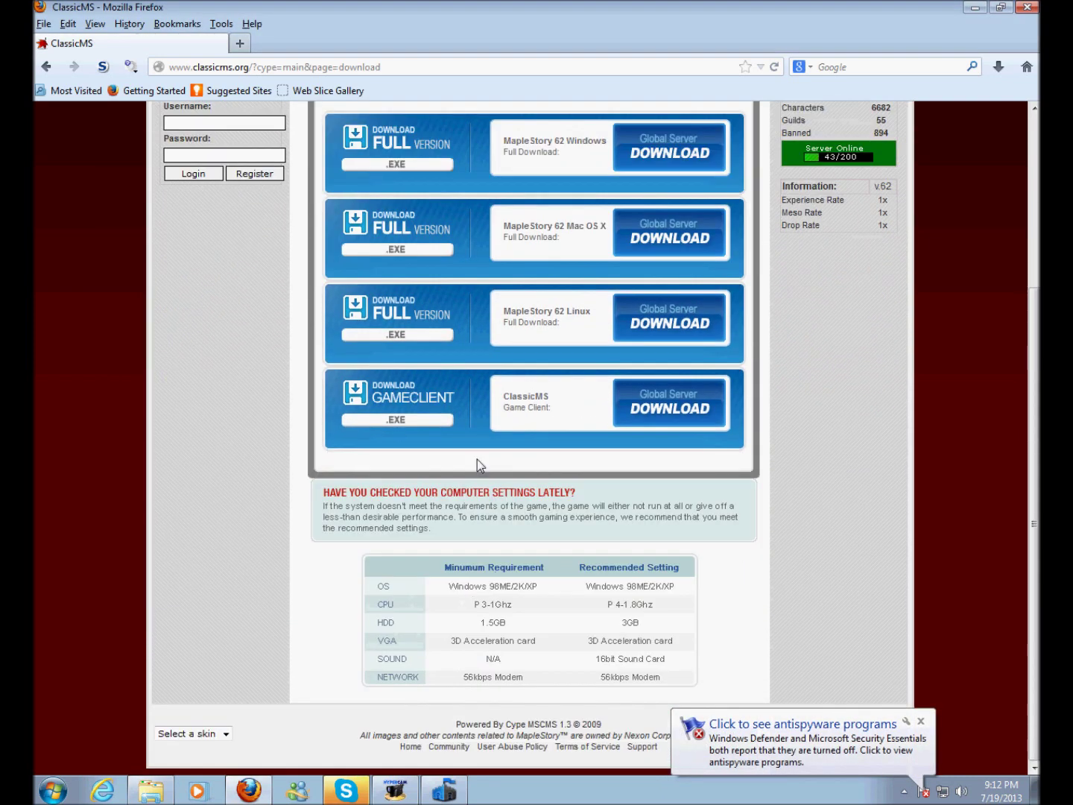
{"action": "left_click_drag", "start_coordinate": [282, 399], "coordinate": [454, 455]}
{"action": "left_click", "coordinate": [453, 455]}
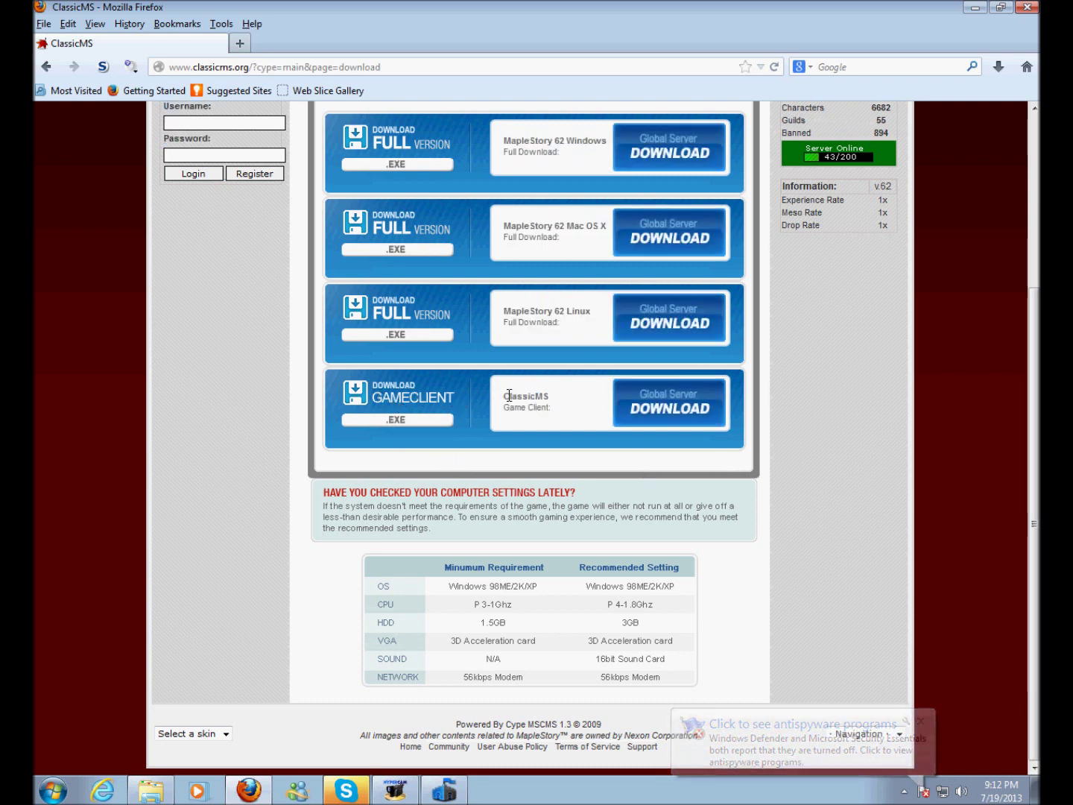
{"action": "left_click_drag", "start_coordinate": [509, 395], "coordinate": [552, 411]}
{"action": "left_click", "coordinate": [568, 416]}
{"action": "left_click", "coordinate": [687, 409]}
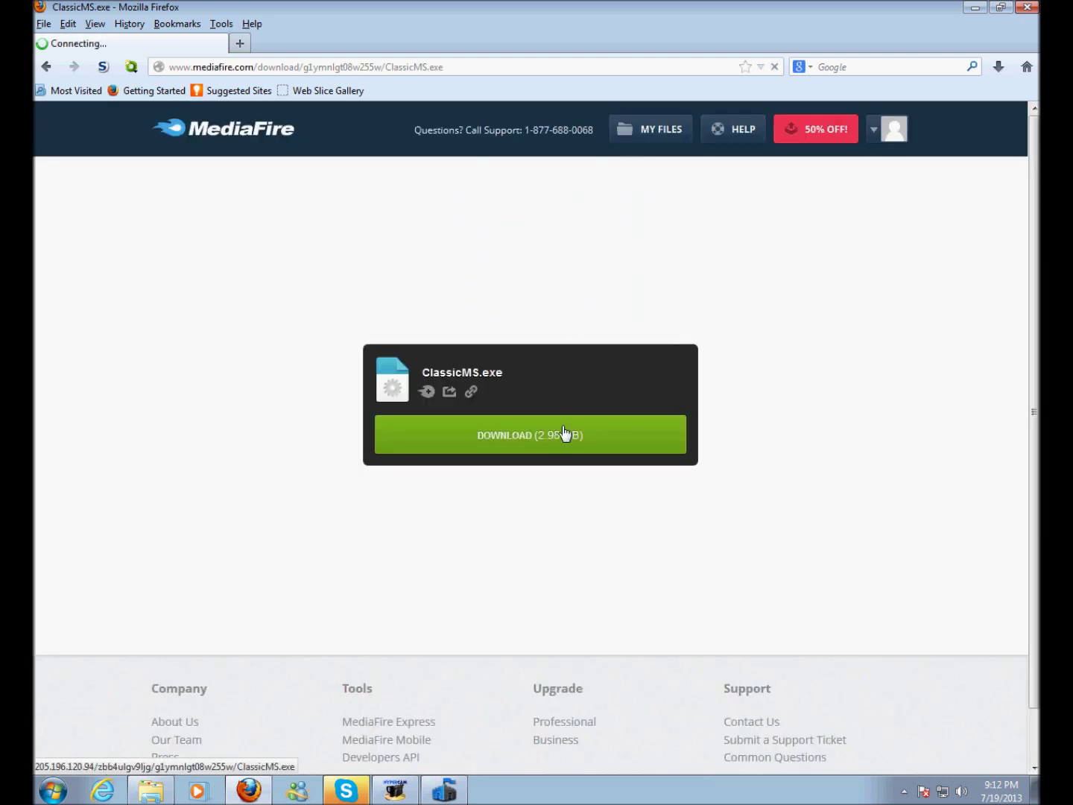
{"action": "left_click", "coordinate": [510, 452]}
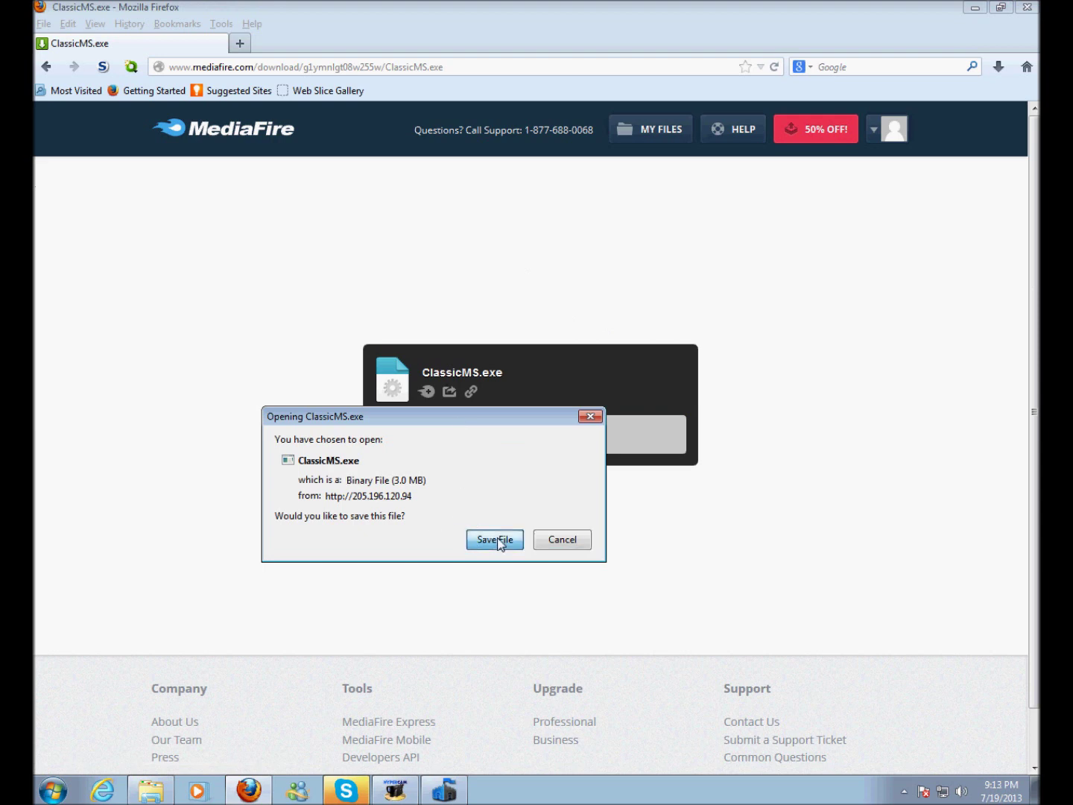
{"action": "left_click", "coordinate": [497, 539]}
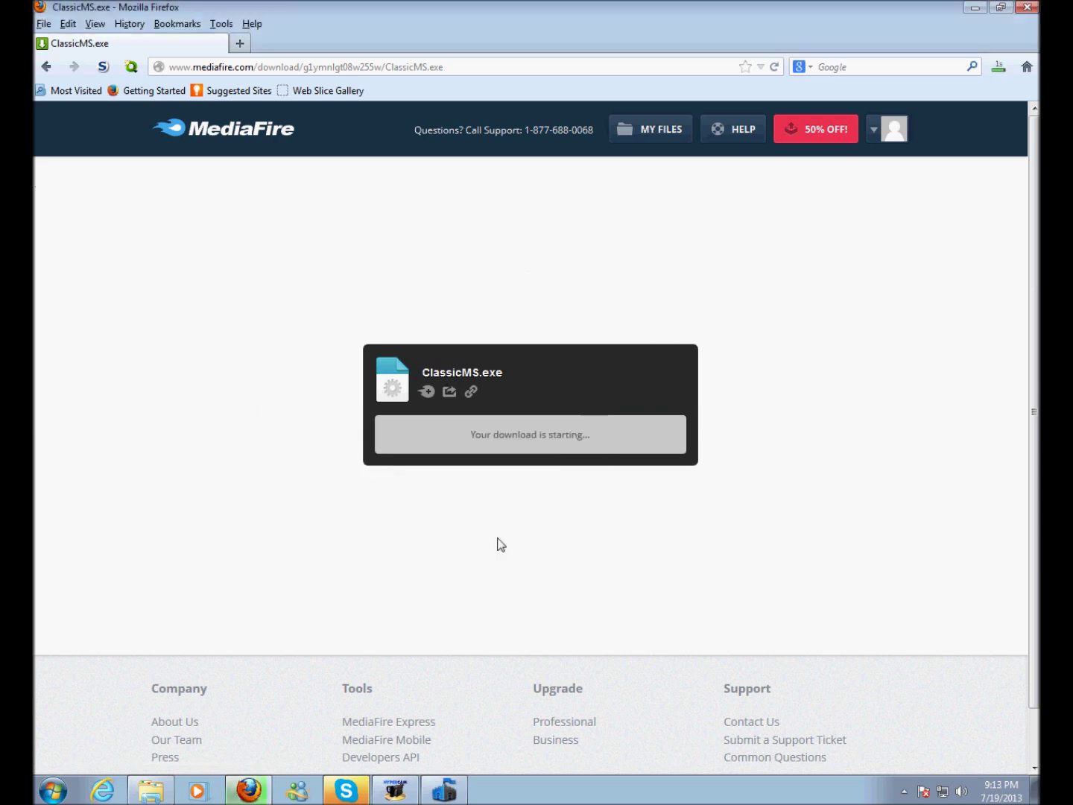
Open the Downloads folder containing ClassicMS.exe and move its window aside.
{"action": "left_click", "coordinate": [165, 792]}
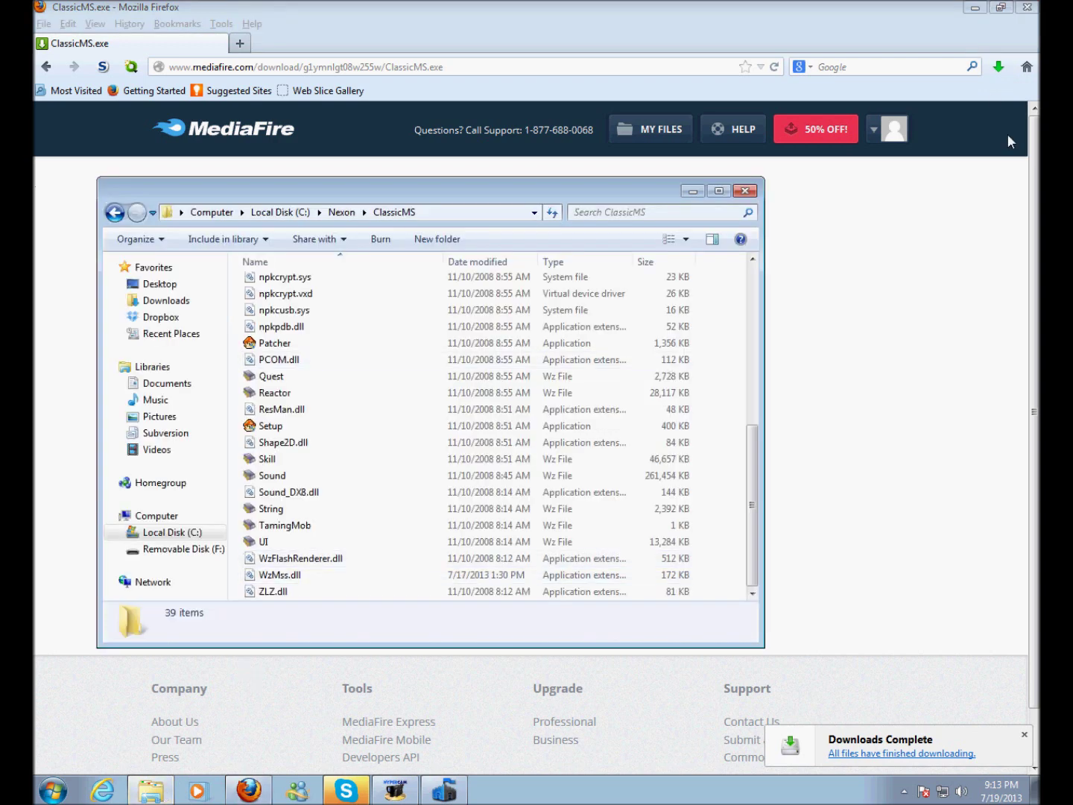
{"action": "left_click", "coordinate": [998, 66]}
{"action": "right_click", "coordinate": [780, 150]}
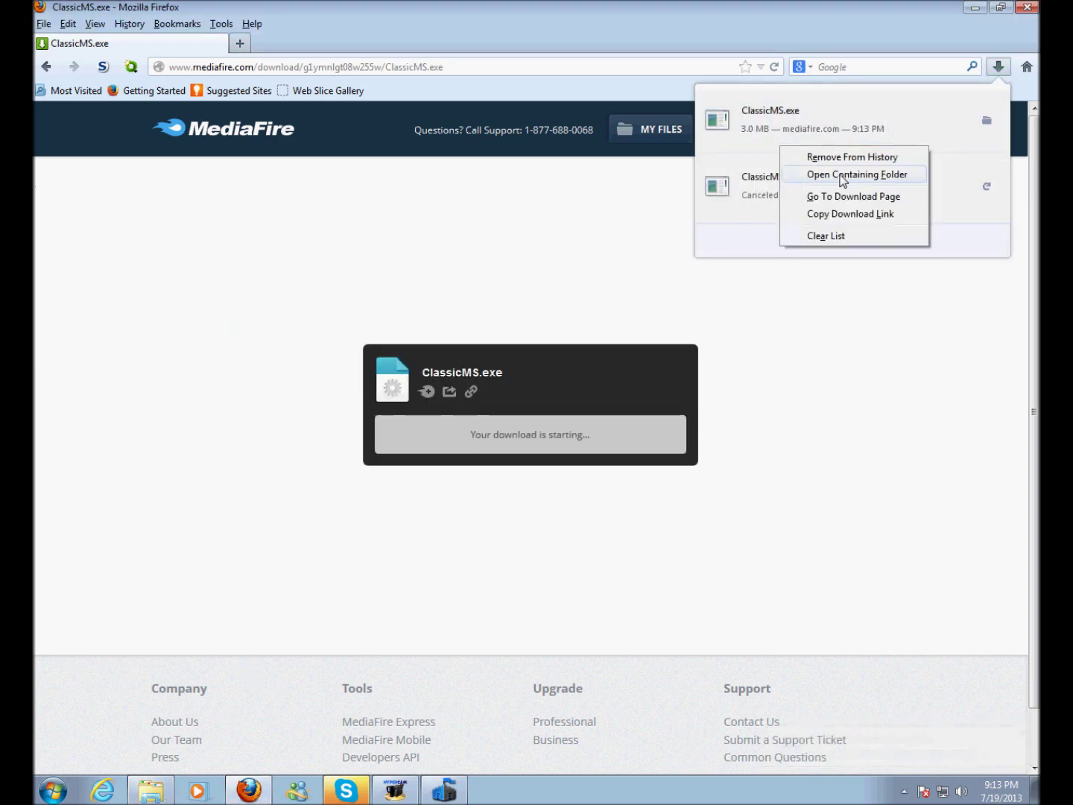
{"action": "left_click", "coordinate": [774, 178]}
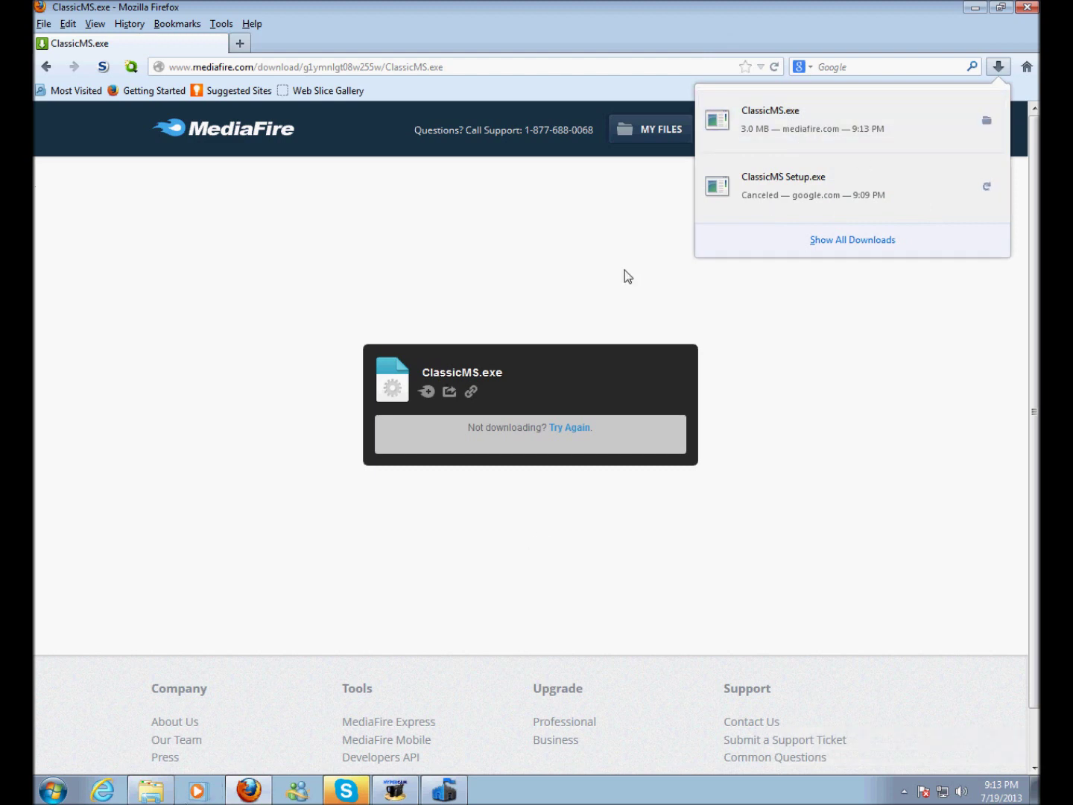
{"action": "right_click", "coordinate": [753, 149]}
{"action": "left_click", "coordinate": [760, 176]}
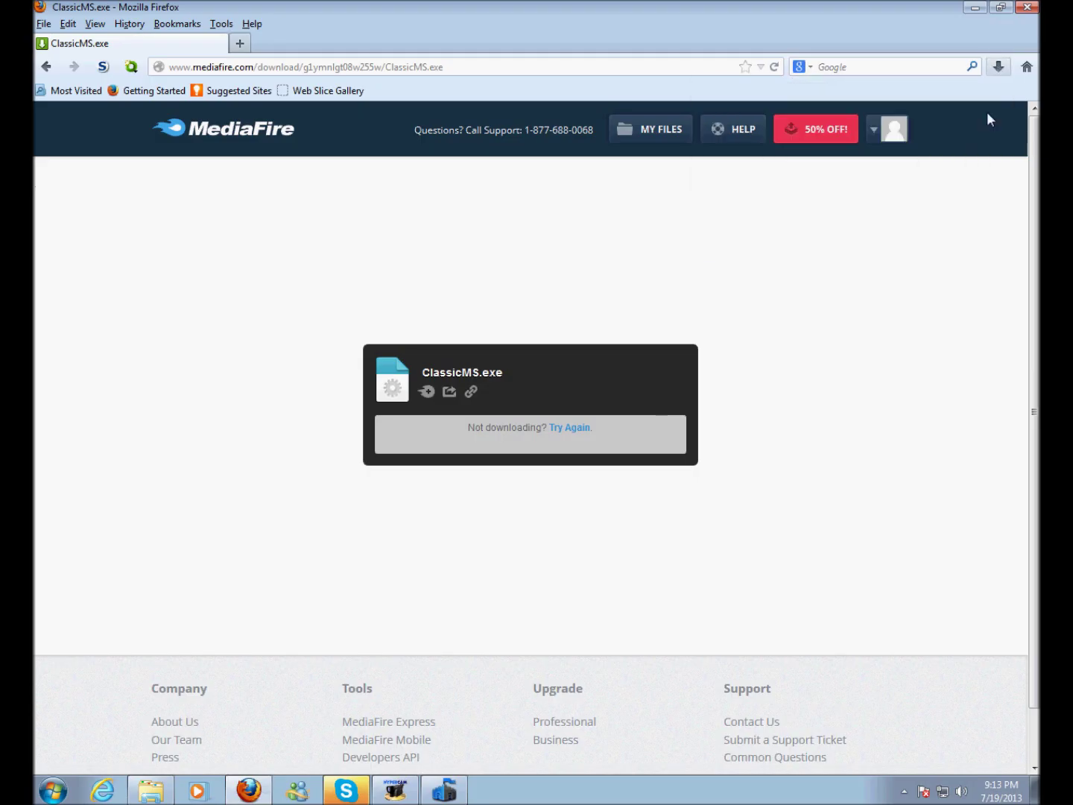
{"action": "mouse_move", "coordinate": [447, 209]}
{"action": "left_mouse_down"}
{"action": "mouse_move", "coordinate": [593, 259]}
{"action": "mouse_move", "coordinate": [687, 273]}
{"action": "left_mouse_up"}
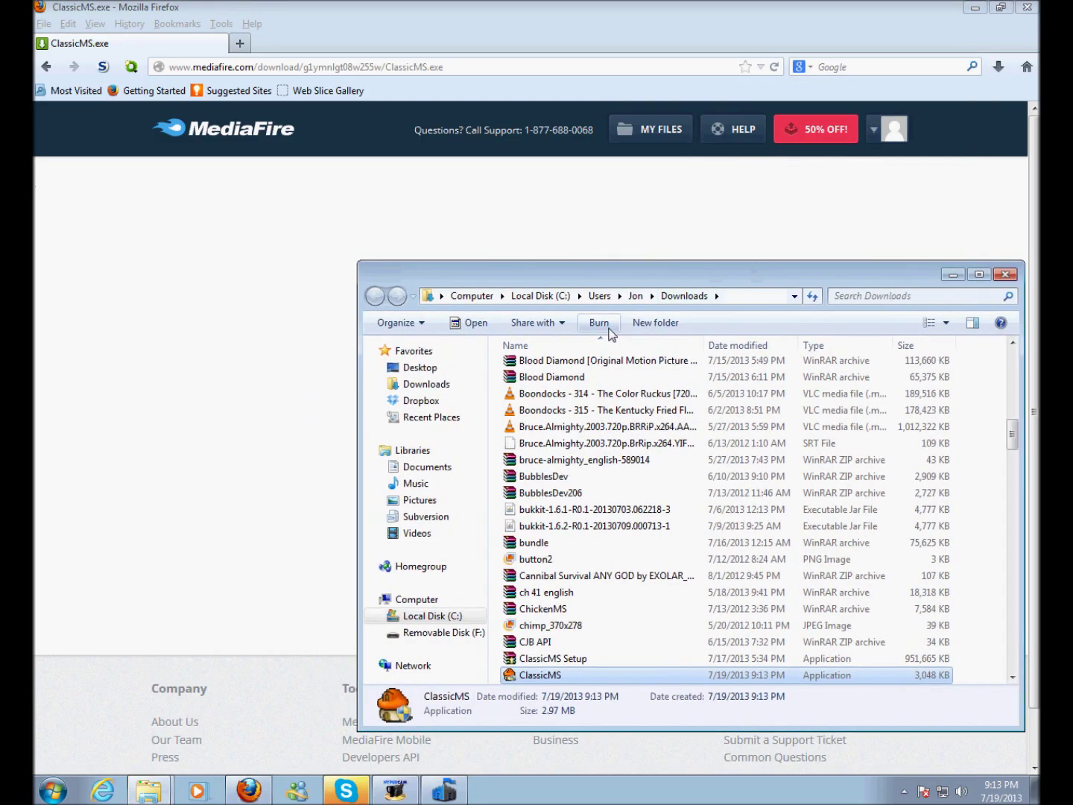
Drag ClassicMS (3,048 KB) from Downloads into C:\Nexon\ClassicMS and close Downloads.
{"action": "left_click", "coordinate": [149, 786]}
{"action": "left_click", "coordinate": [152, 727]}
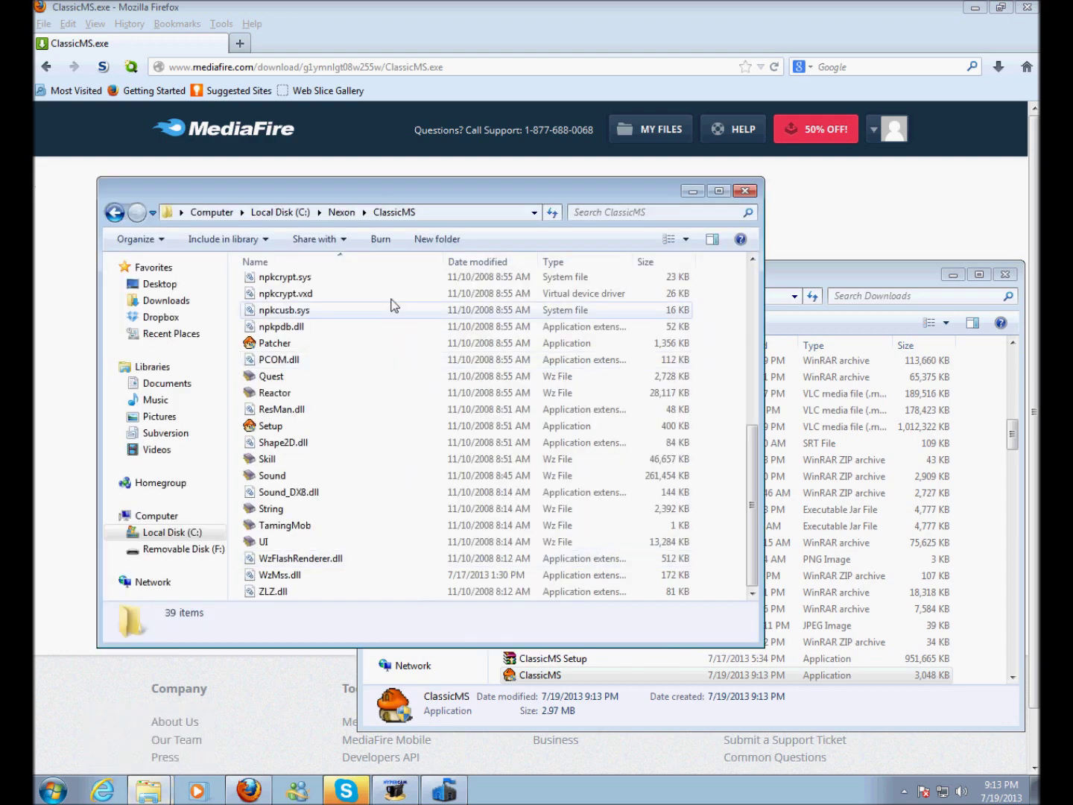
{"action": "left_click", "coordinate": [641, 674]}
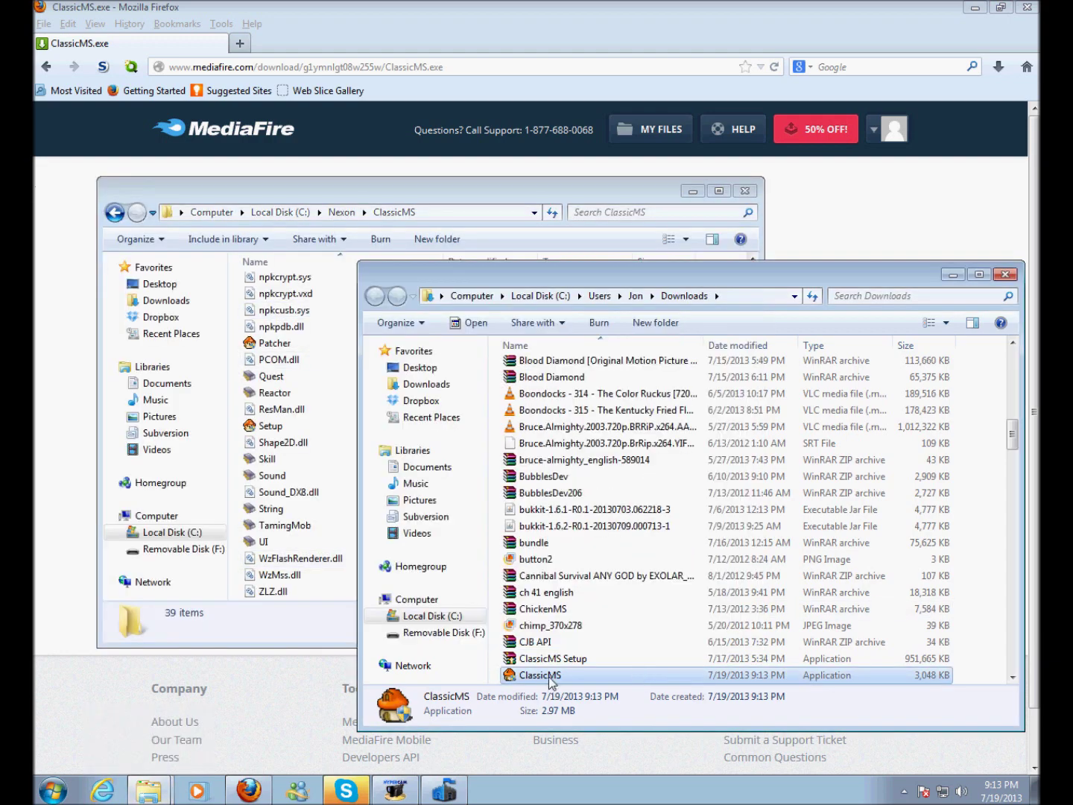
{"action": "left_click_drag", "start_coordinate": [550, 682], "coordinate": [312, 490]}
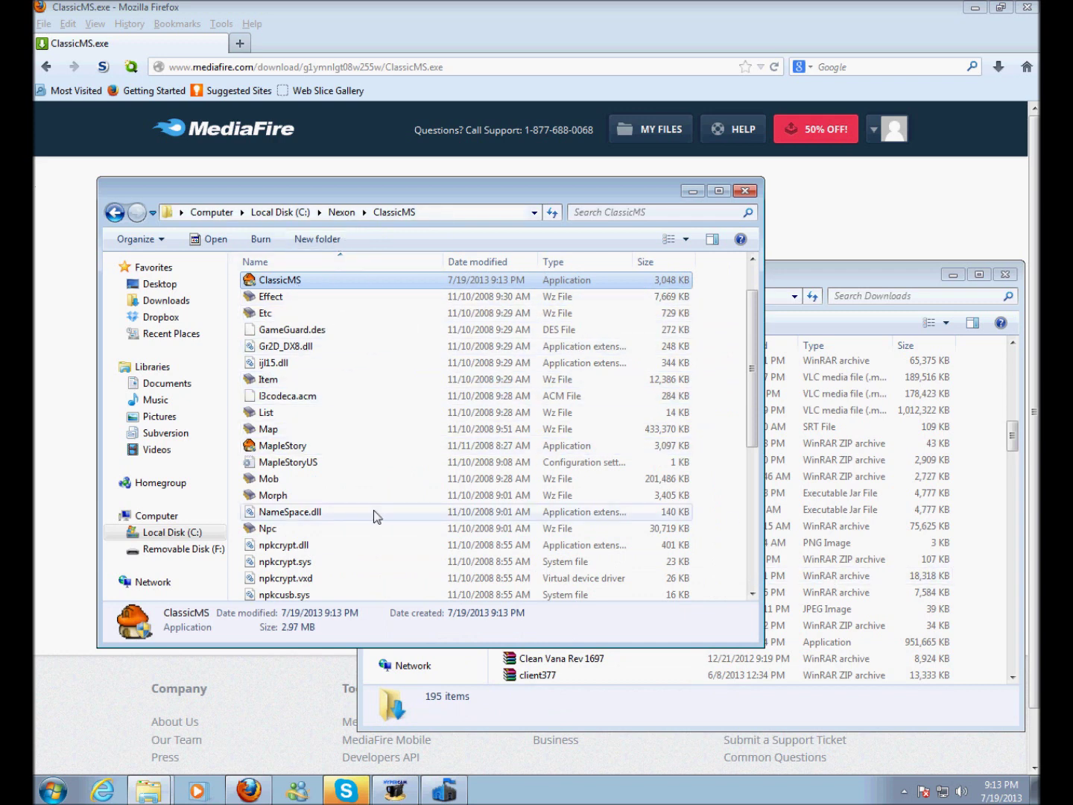
{"action": "left_click", "coordinate": [947, 469]}
{"action": "key", "text": "alt+F4"}
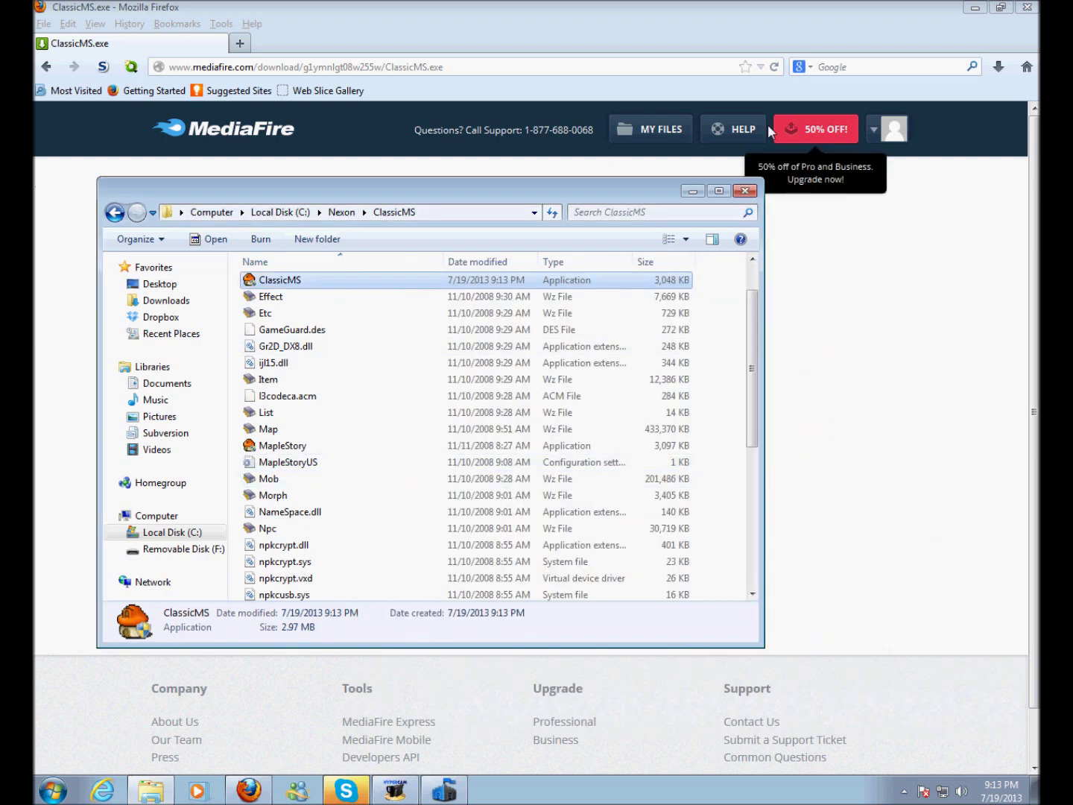
Minimize Firefox, close Skype, and copy the ClassicMS application from C:\Nexon\ClassicMS.
{"action": "left_click", "coordinate": [976, 8]}
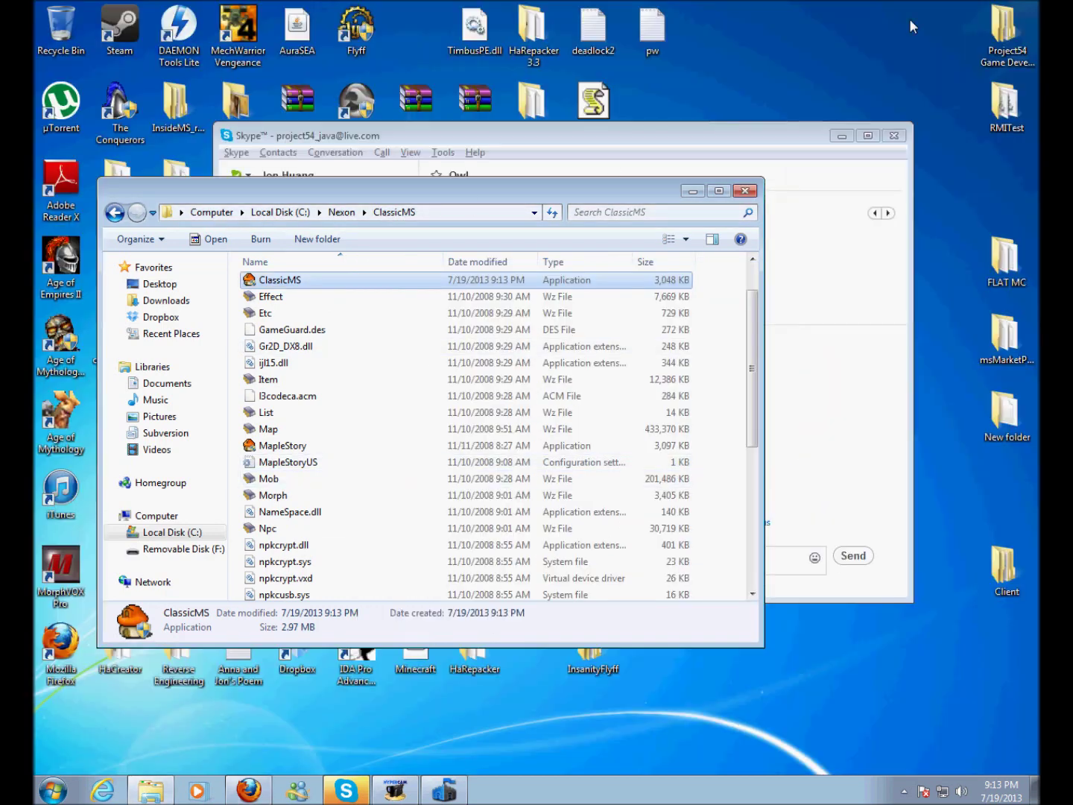
{"action": "left_click", "coordinate": [893, 135]}
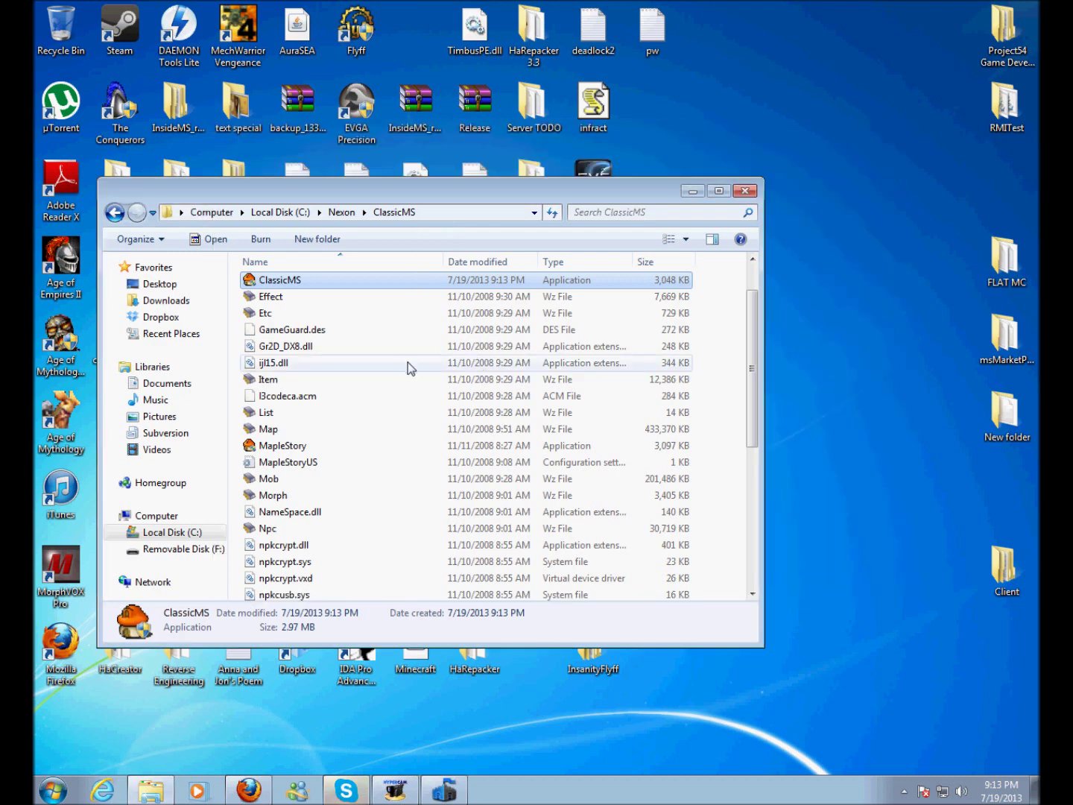
{"action": "right_click", "coordinate": [268, 278]}
{"action": "left_click", "coordinate": [326, 572]}
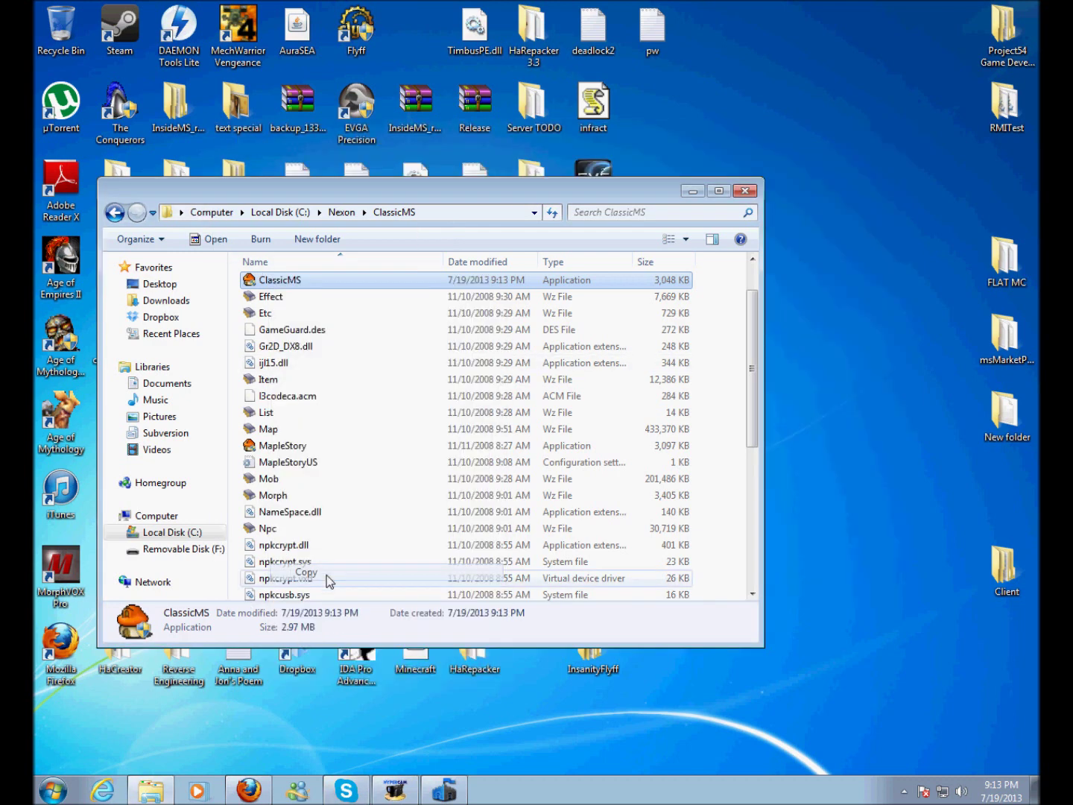
Paste a ClassicMS shortcut onto the desktop and launch the game from it.
{"action": "right_click", "coordinate": [923, 384]}
{"action": "left_click", "coordinate": [940, 470]}
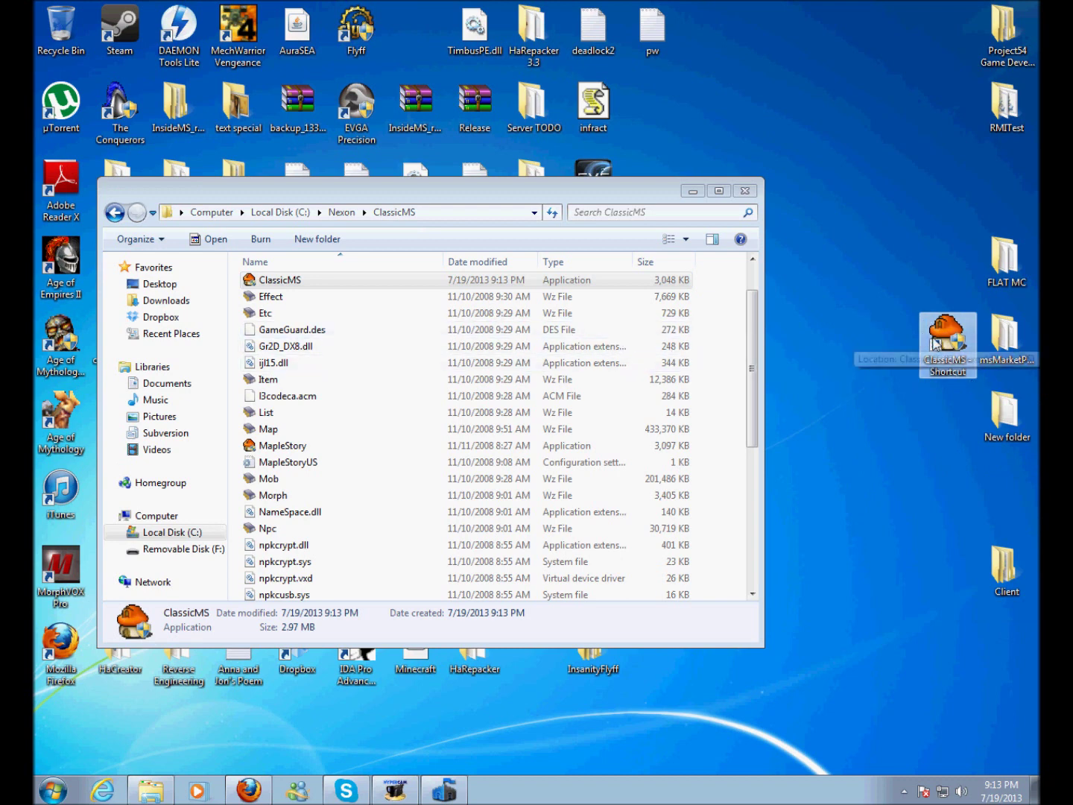
{"action": "double_click", "coordinate": [940, 339]}
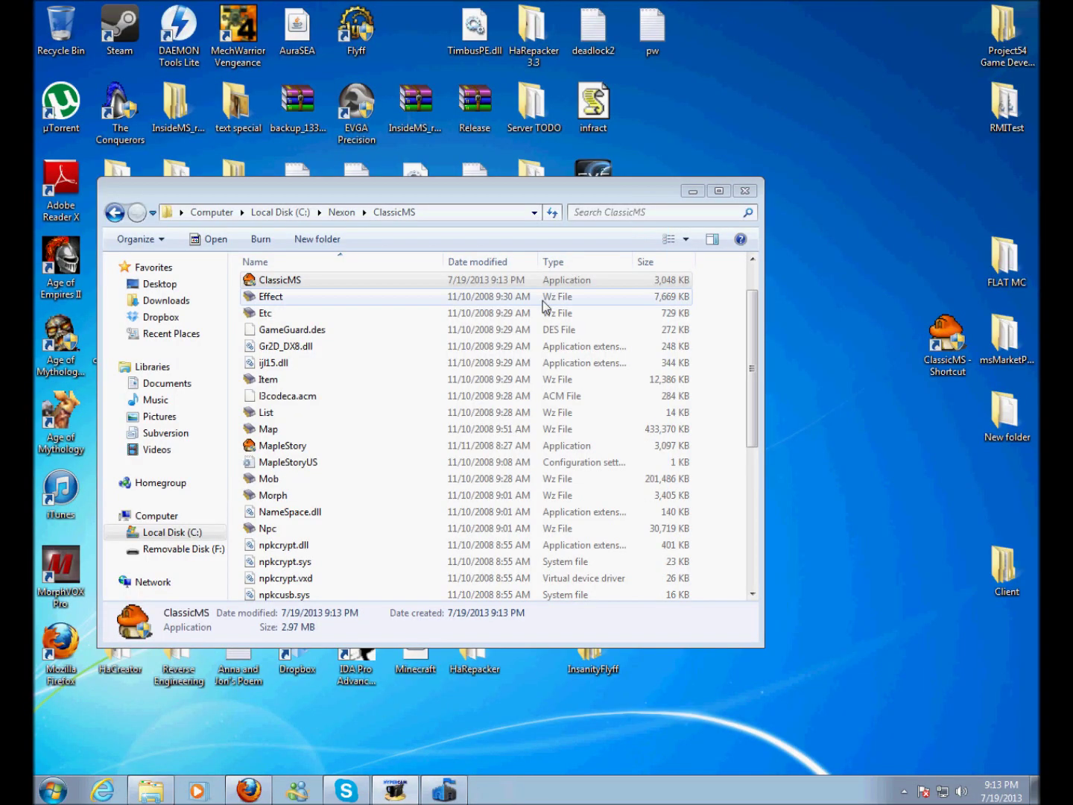
{"action": "left_click", "coordinate": [720, 420]}
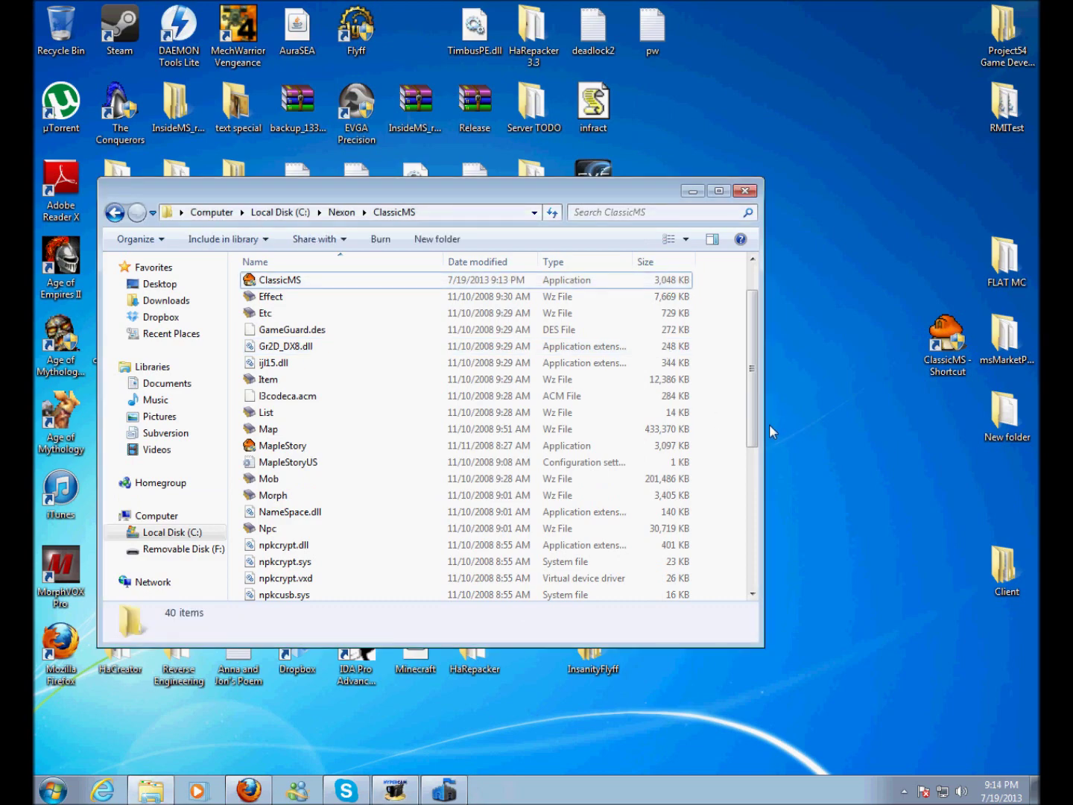